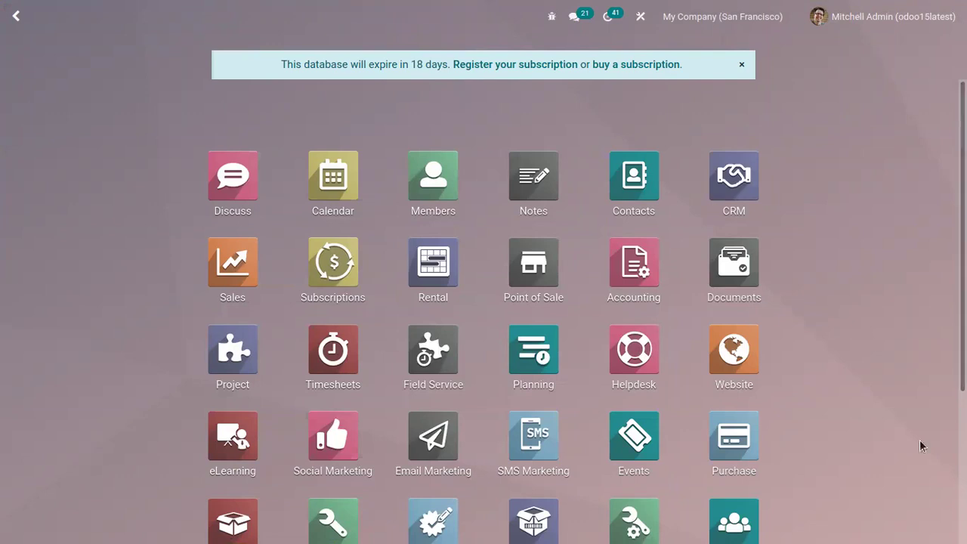
# Step: Search the installed apps for modules matching 'spread'
pyautogui.scroll(-1, 720, 106)
pyautogui.scroll(-1, 483, 309)
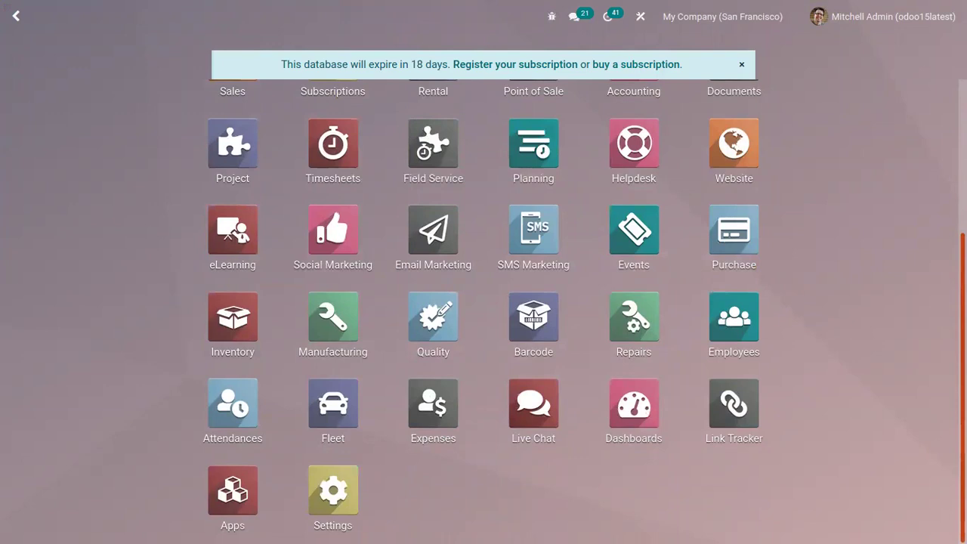
pyautogui.scroll(5, 484, 302)
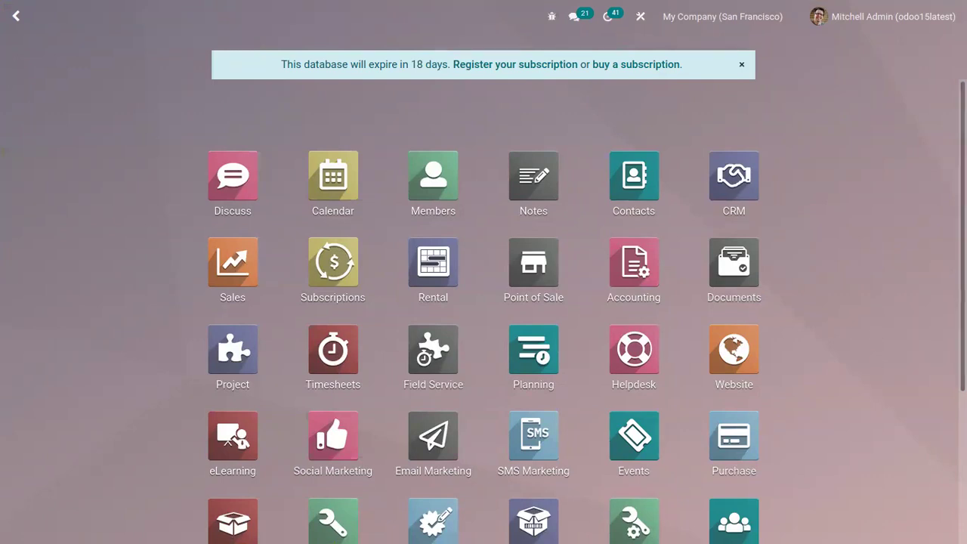
pyautogui.scroll(-1, 962, 378)
pyautogui.scroll(-2, 962, 302)
pyautogui.click(238, 485)
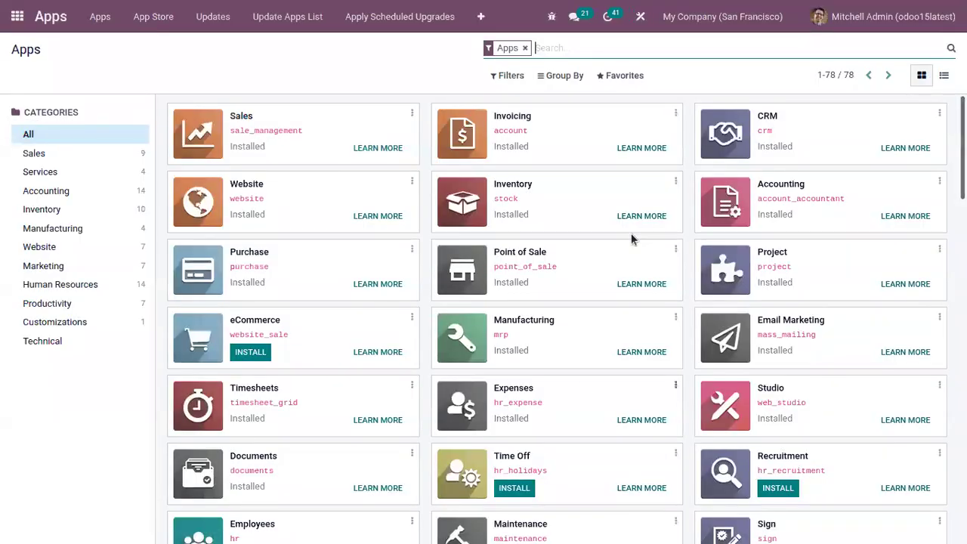
pyautogui.click(525, 48)
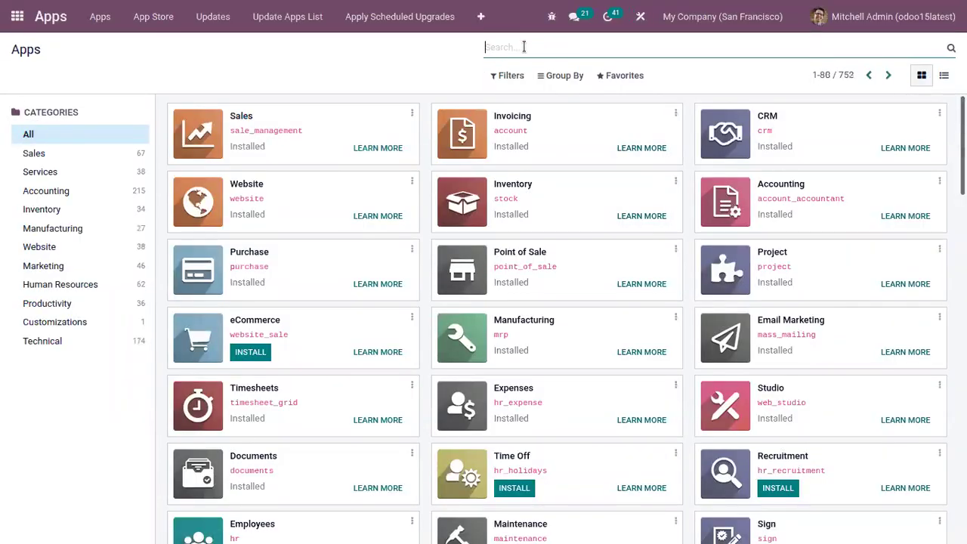
pyautogui.write('spread')
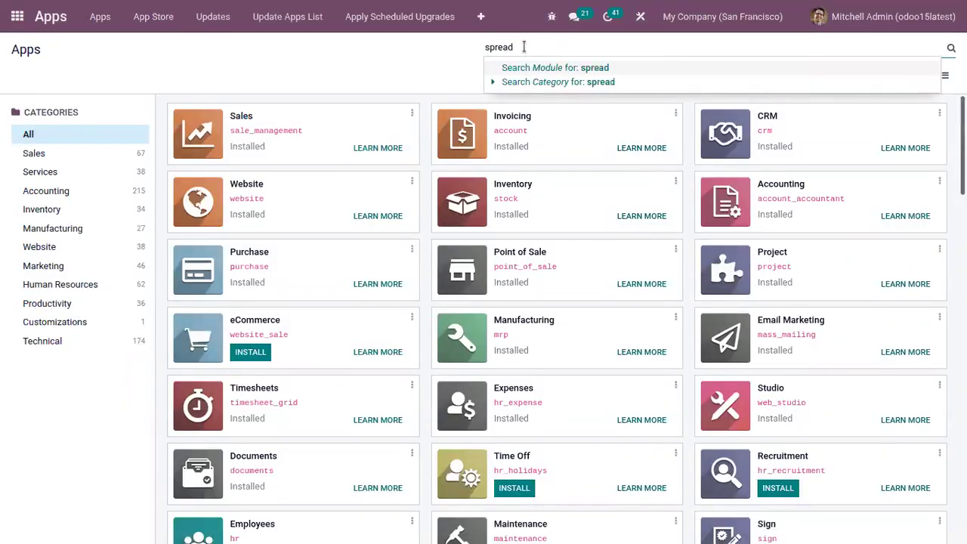
pyautogui.press('Return')
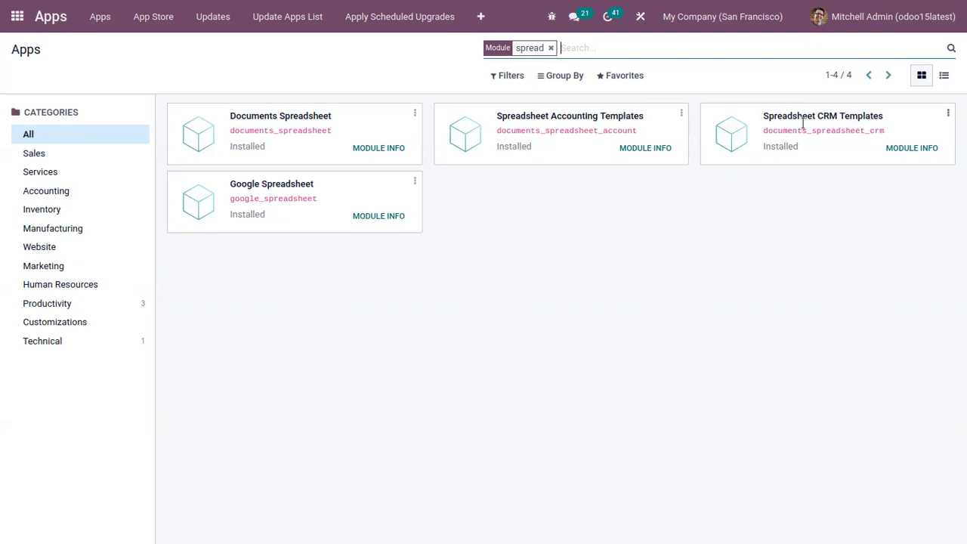
# Step: Return to the home menu and open CRM's Reporting > Pipeline analysis
pyautogui.click(15, 17)
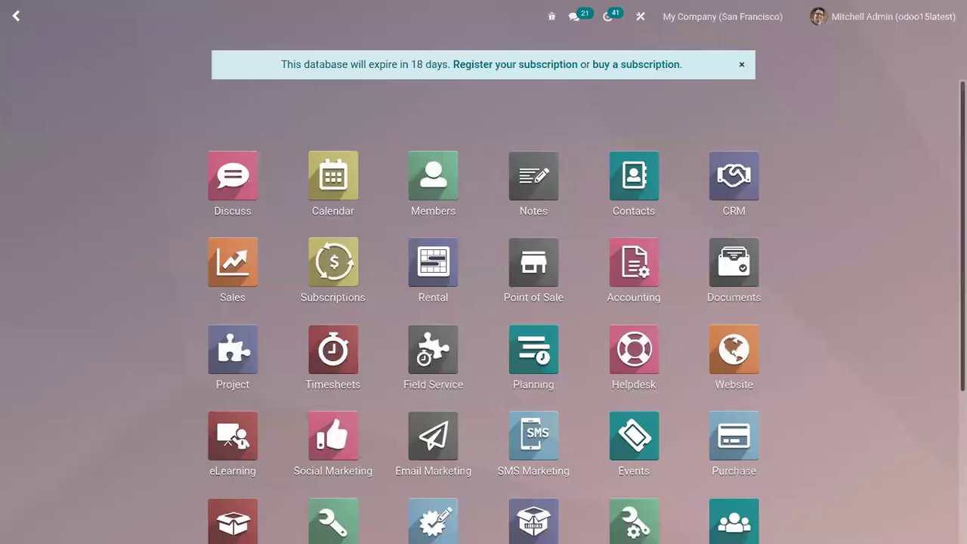
pyautogui.scroll(-3, 847, 322)
pyautogui.scroll(3, 846, 321)
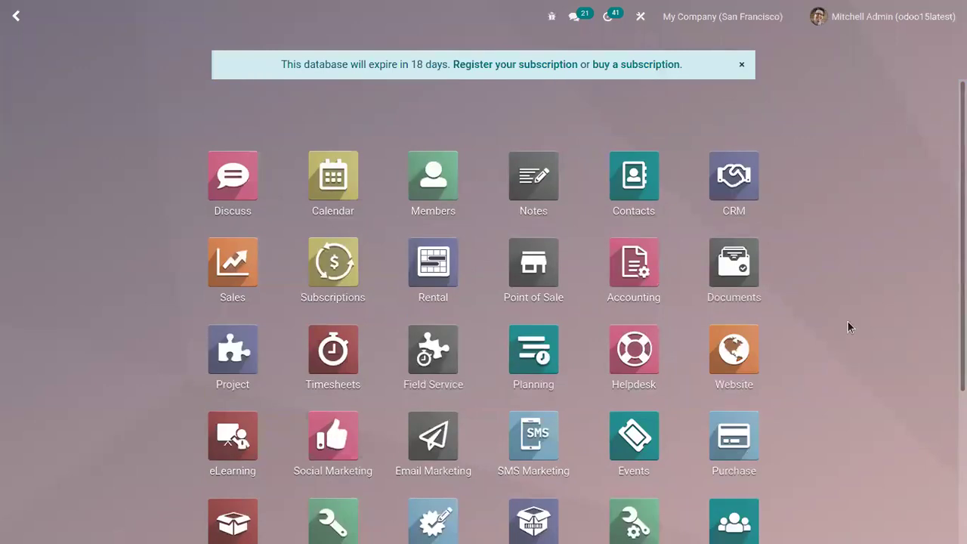
pyautogui.scroll(-2, 787, 217)
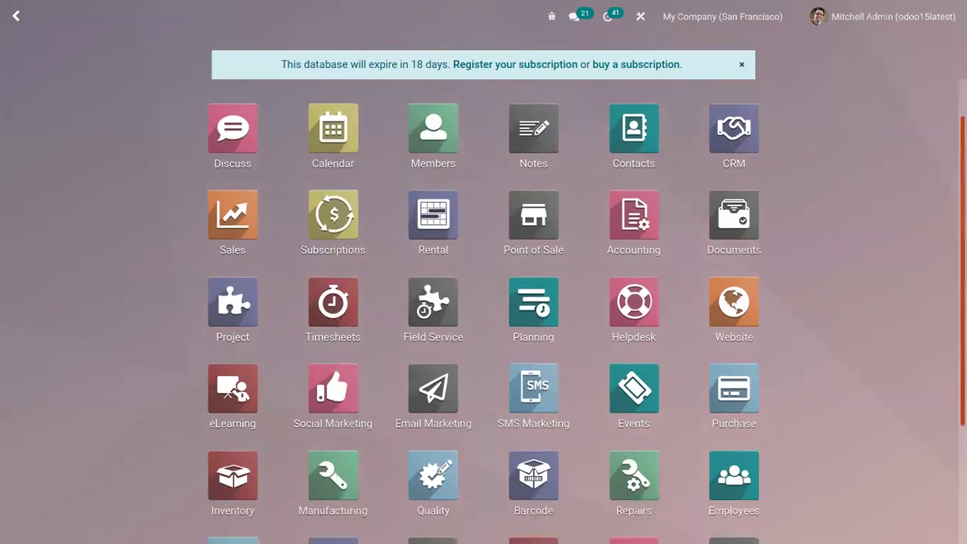
pyautogui.scroll(2, 788, 217)
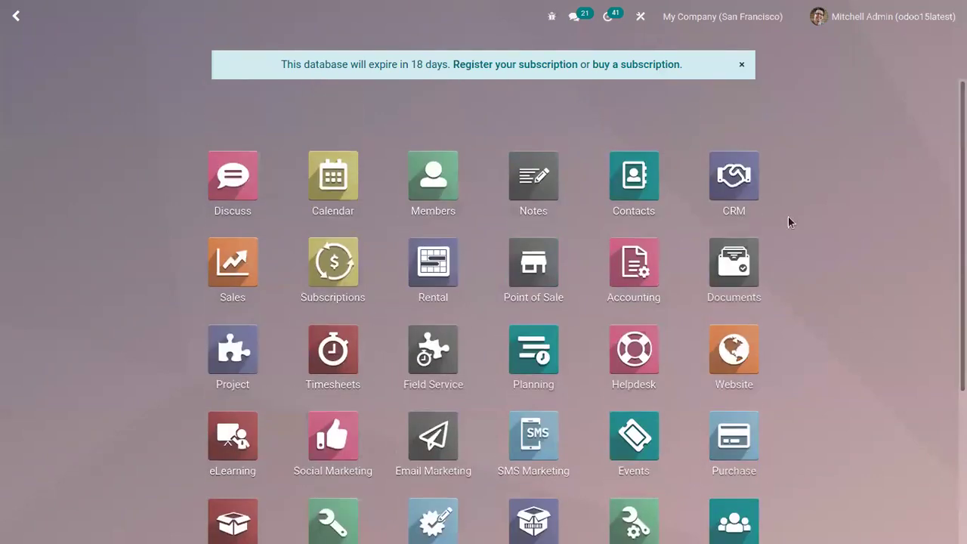
pyautogui.click(732, 201)
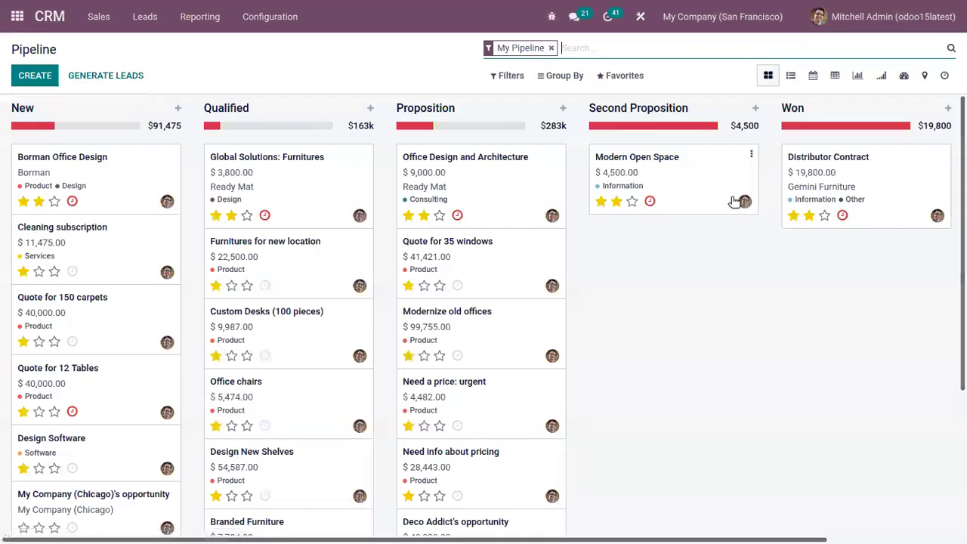
pyautogui.click(185, 22)
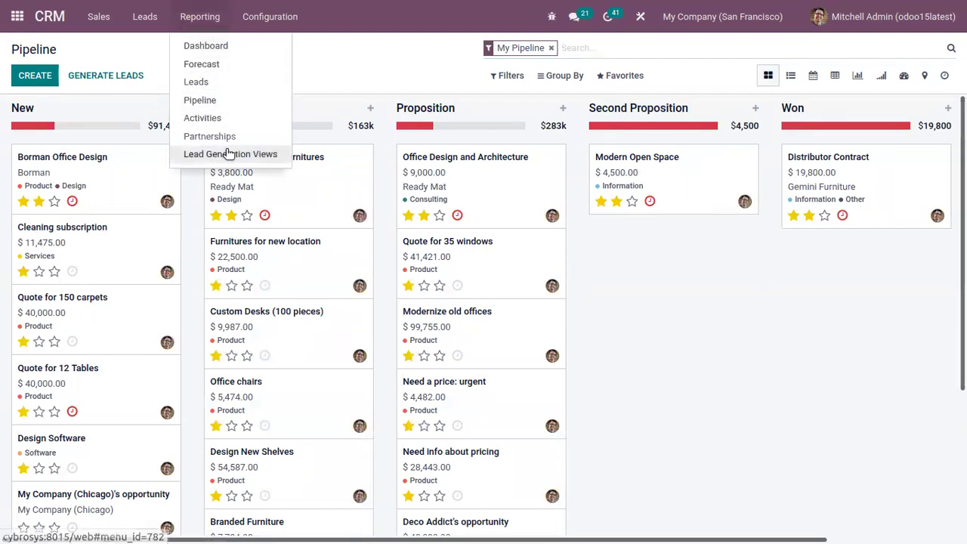
pyautogui.click(201, 101)
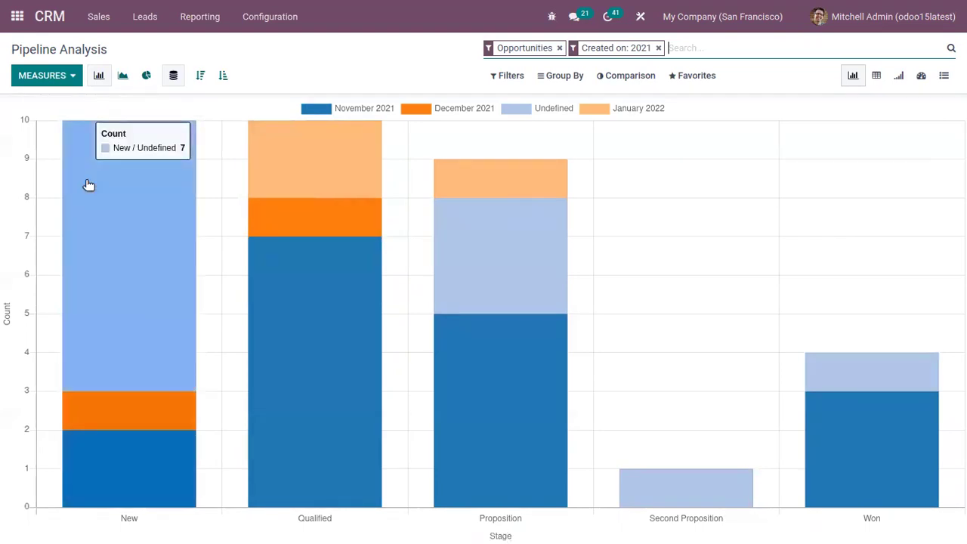
# Step: Switch the chart measure from Count to Expected Revenue
pyautogui.click(74, 78)
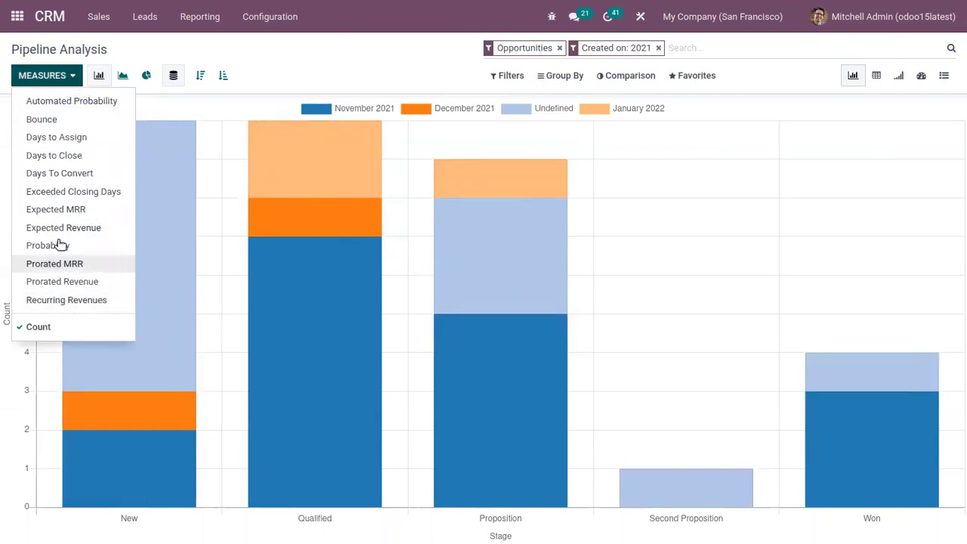
pyautogui.click(60, 228)
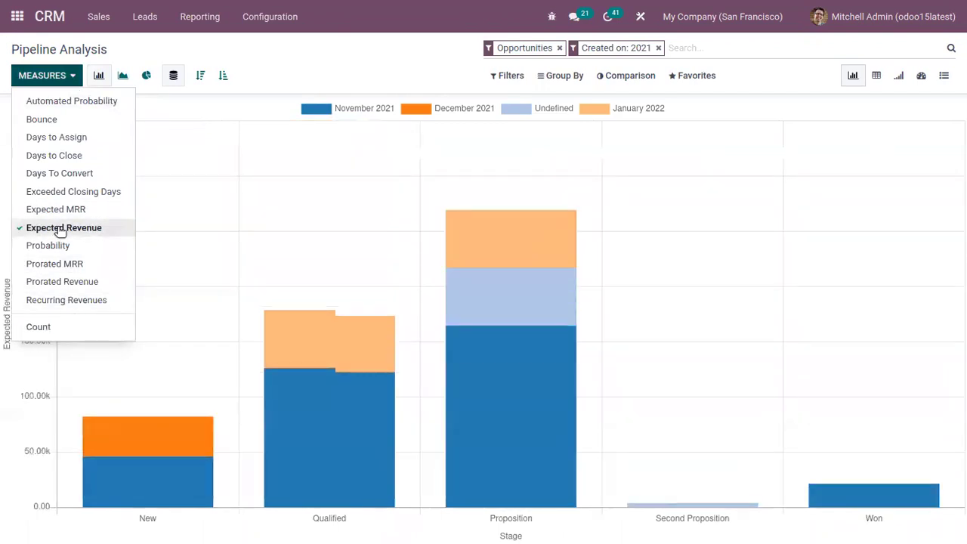
pyautogui.click(306, 58)
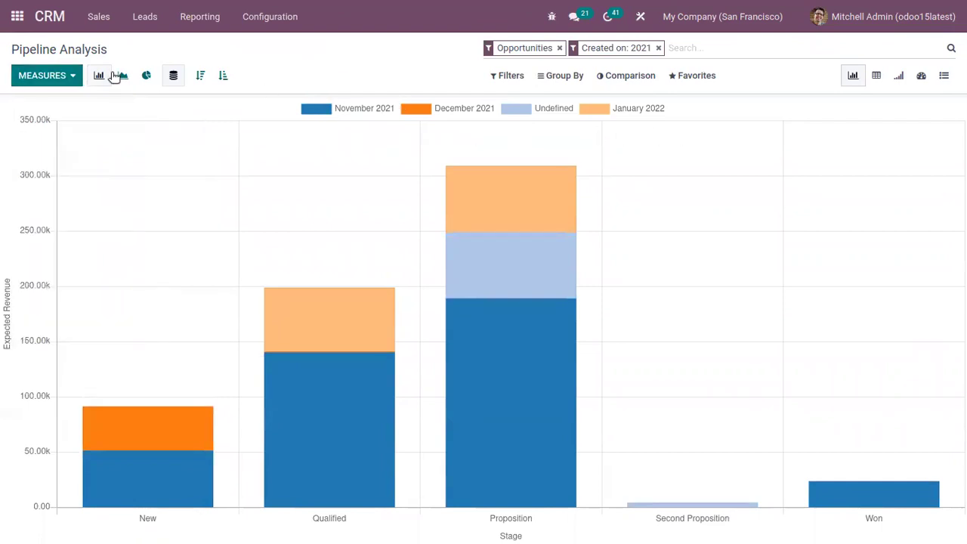
# Step: Show the analysis as a pivot and add Probability, Days to Close and Count measures
pyautogui.click(876, 78)
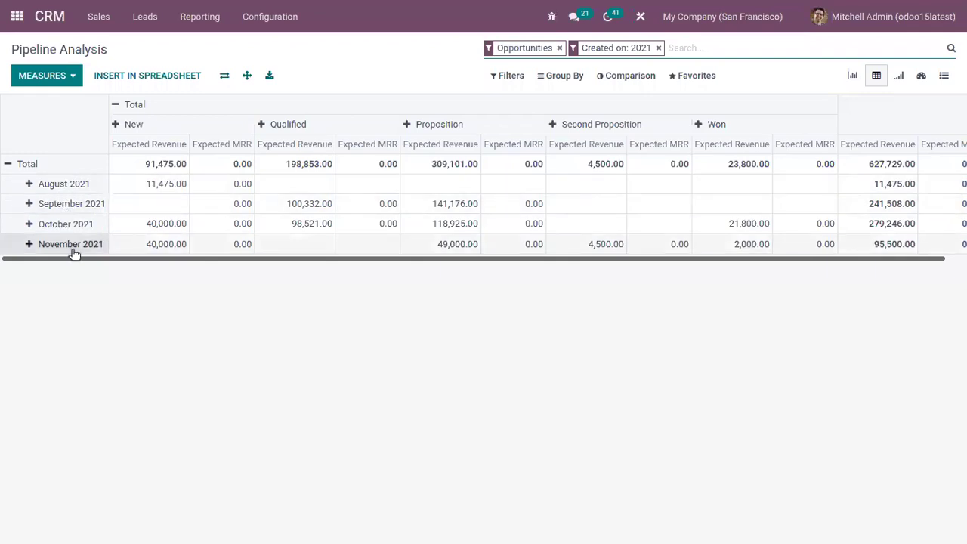
pyautogui.click(76, 76)
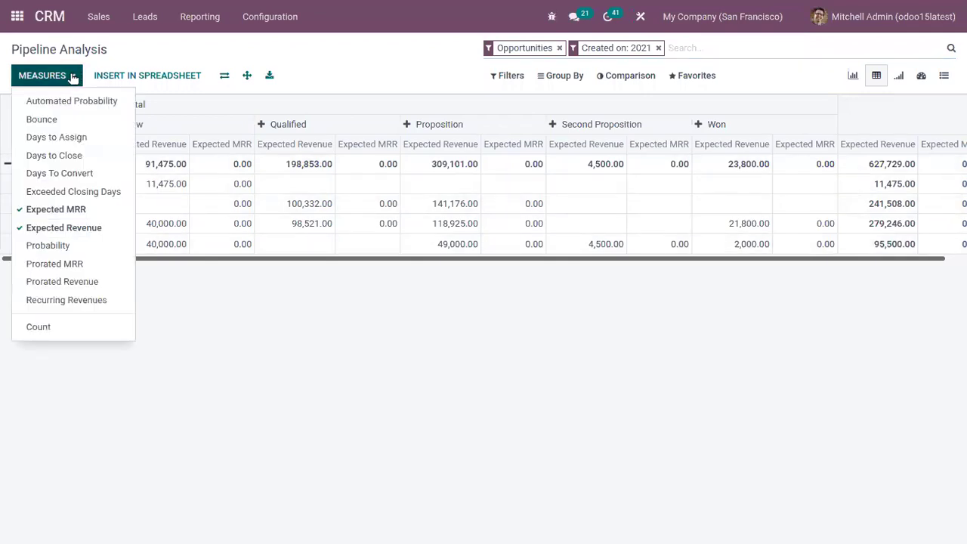
pyautogui.click(73, 247)
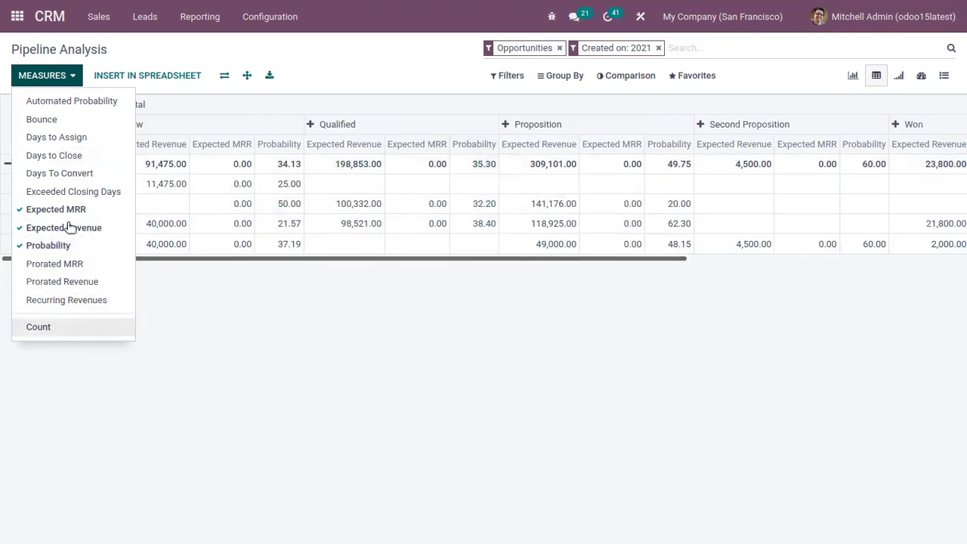
pyautogui.click(92, 156)
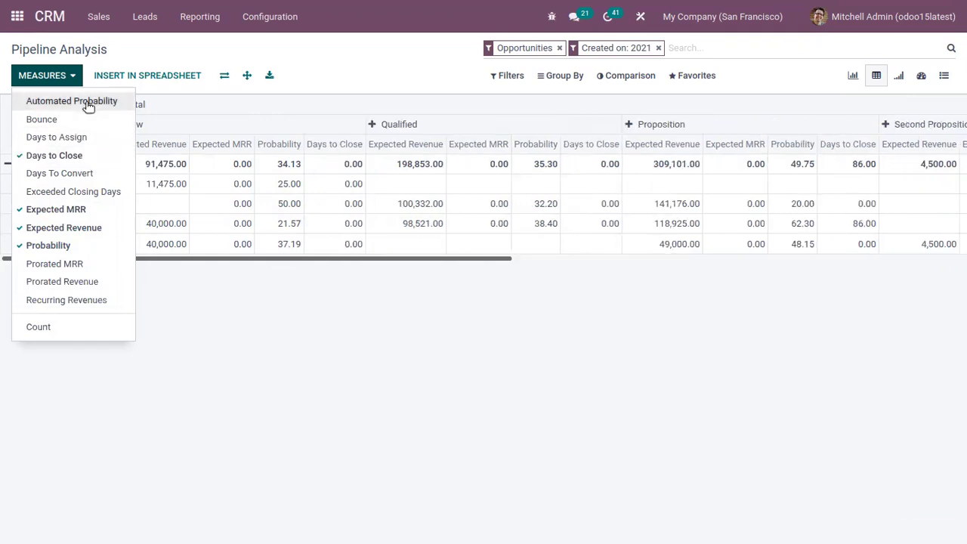
pyautogui.click(101, 327)
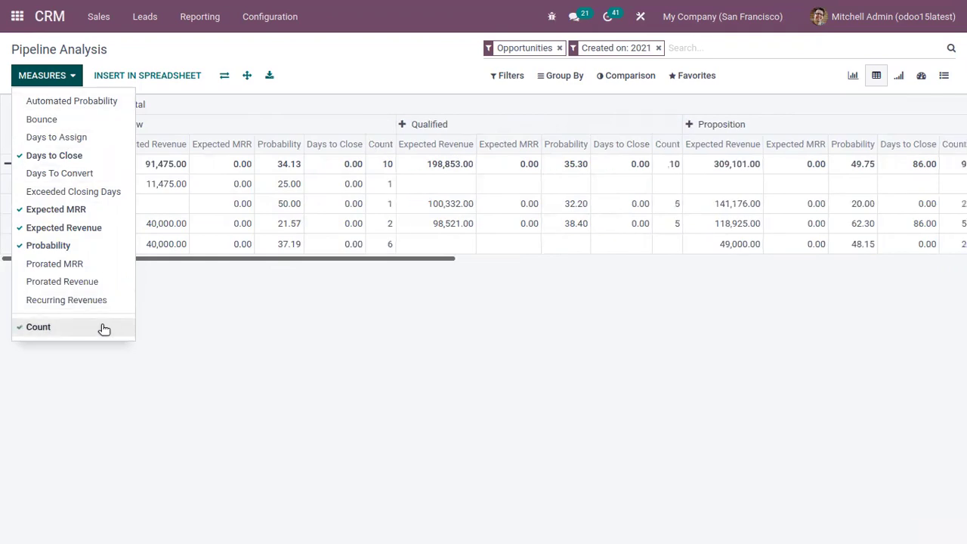
pyautogui.click(240, 289)
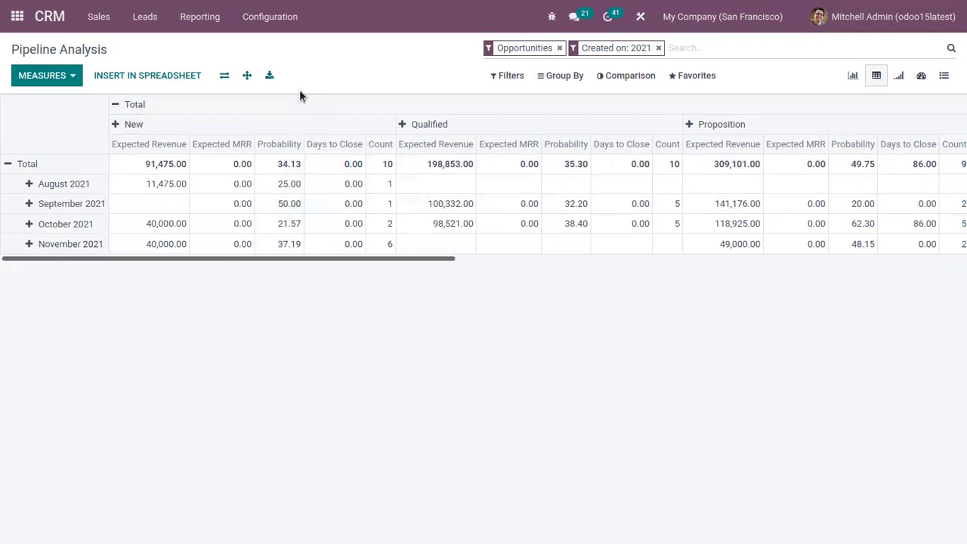
# Step: Try the My Pipeline and Won filters, then remove both again
pyautogui.click(508, 76)
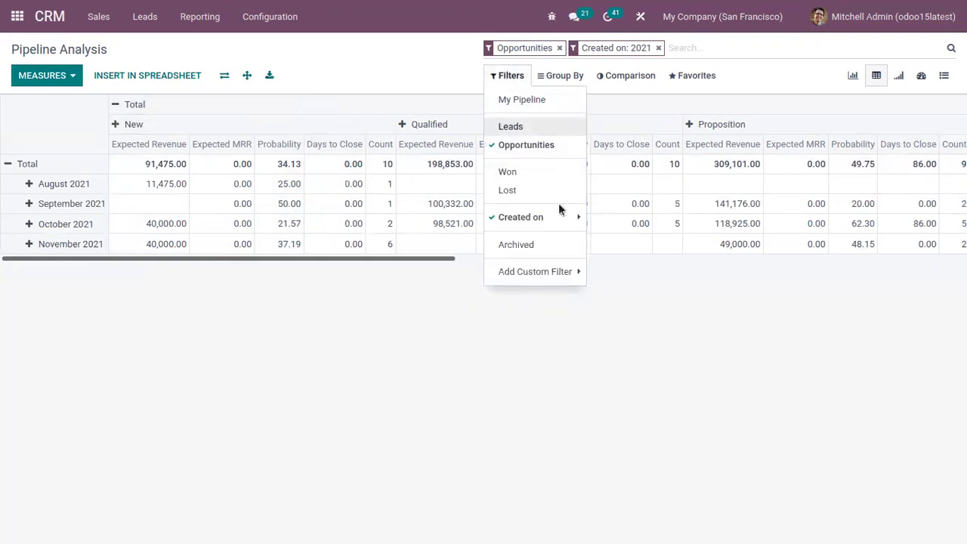
pyautogui.click(517, 106)
pyautogui.click(518, 106)
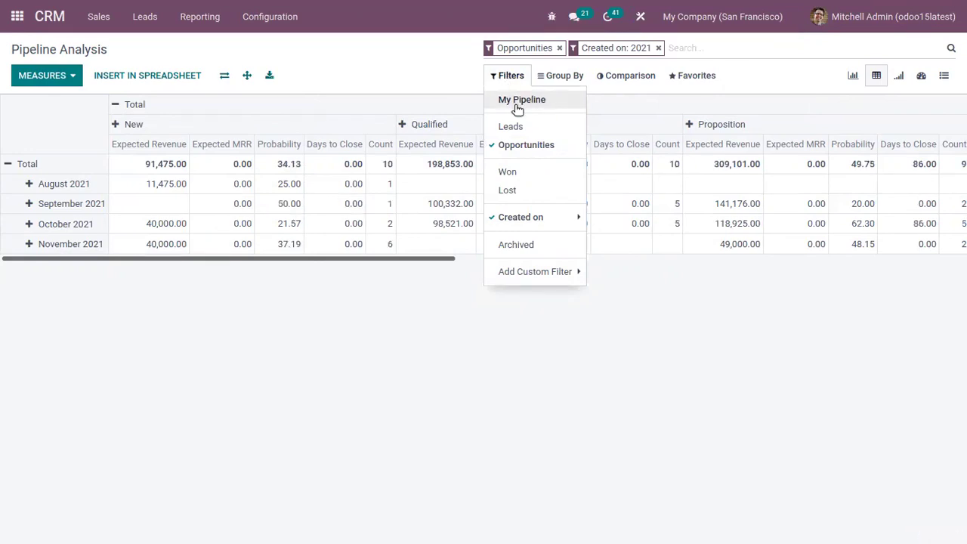
pyautogui.moveTo(579, 271)
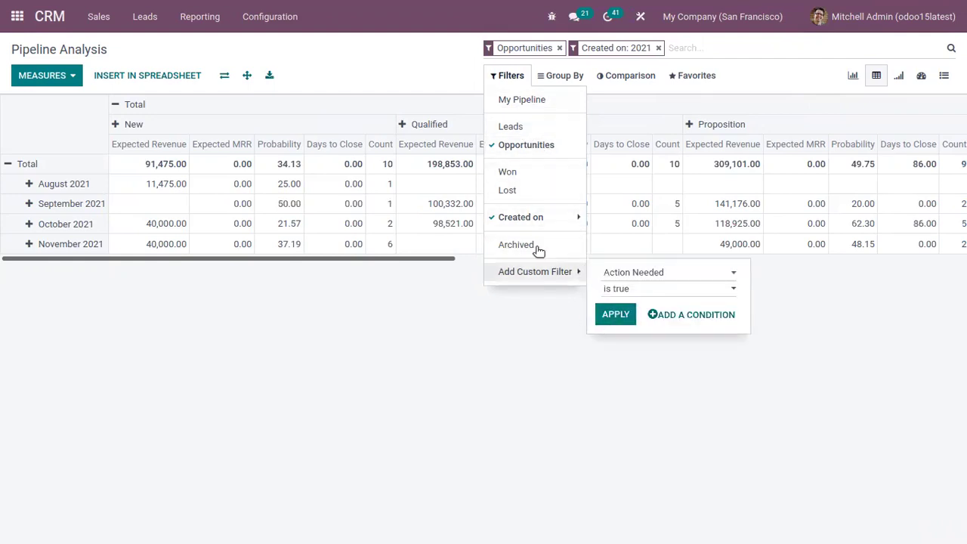
pyautogui.click(530, 170)
pyautogui.click(530, 171)
# Step: Group the pivot rows by Salesperson, then by Sales Team
pyautogui.click(563, 75)
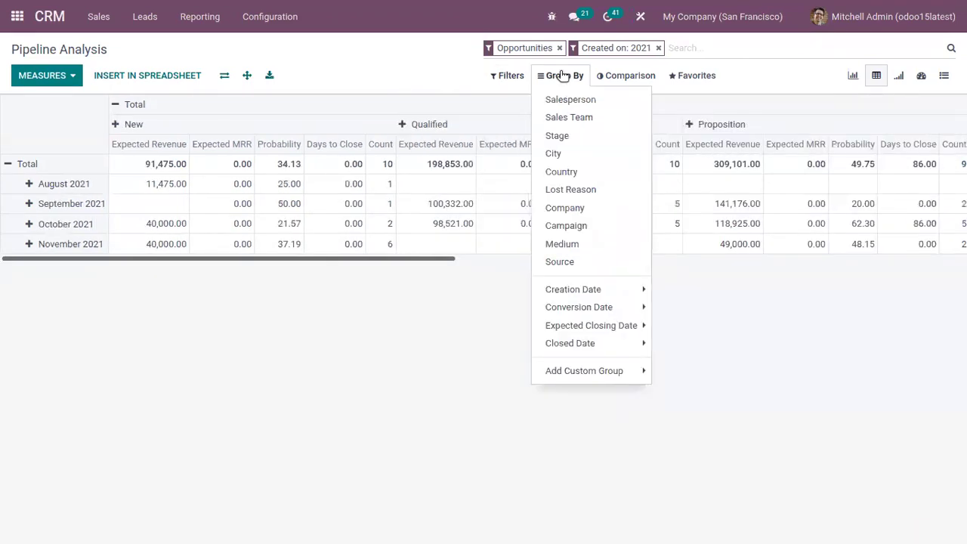
pyautogui.click(567, 98)
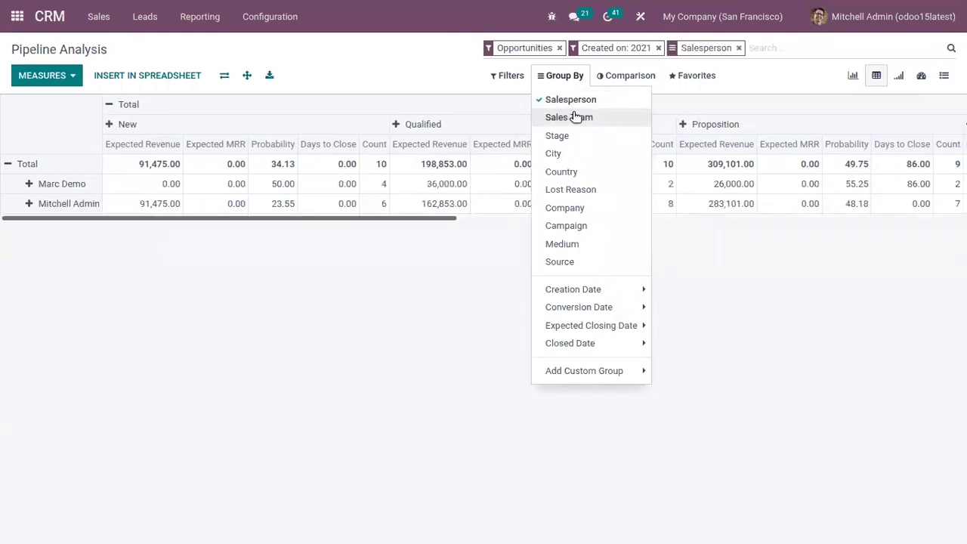
pyautogui.click(576, 118)
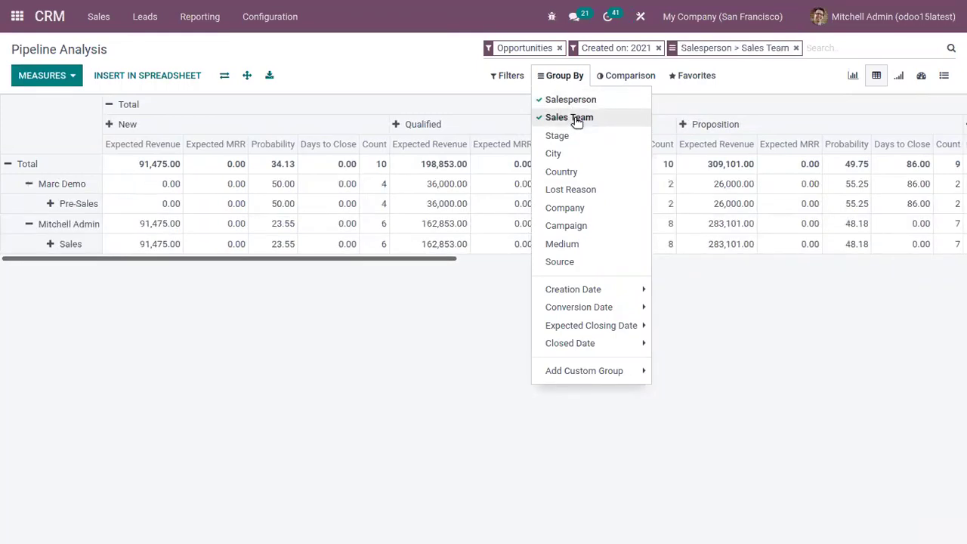
pyautogui.click(75, 301)
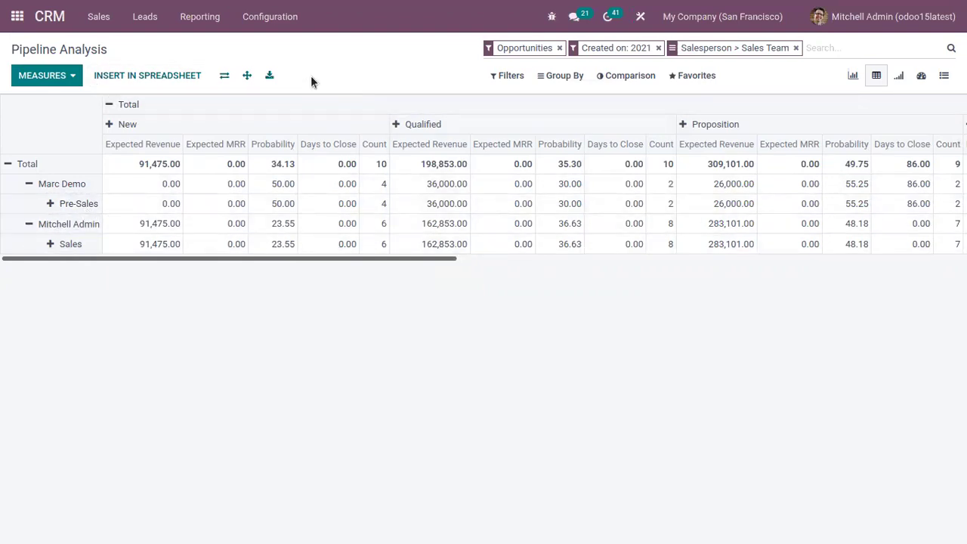
# Step: Insert the pivot into a new spreadsheet, choosing New Spreadsheet as the destination
pyautogui.click(151, 78)
pyautogui.click(196, 69)
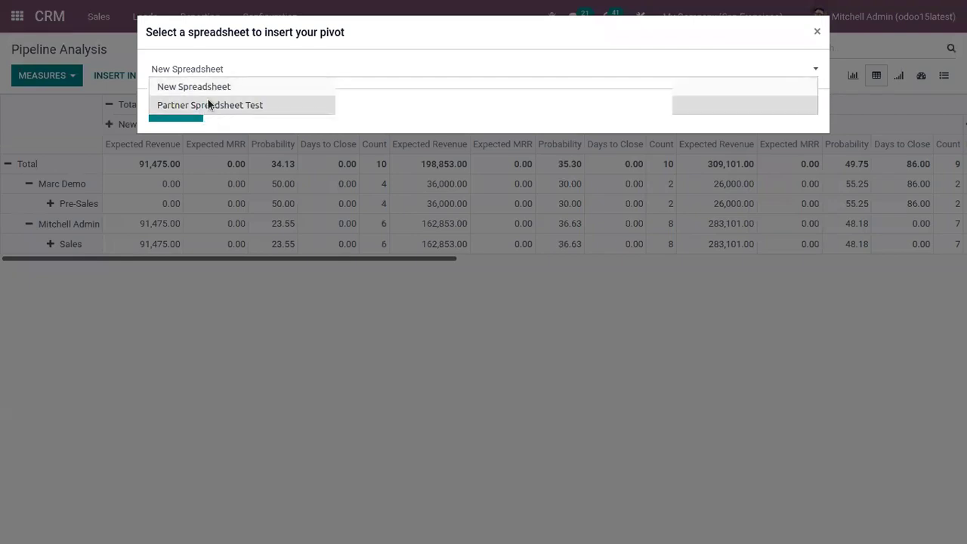
pyautogui.click(207, 89)
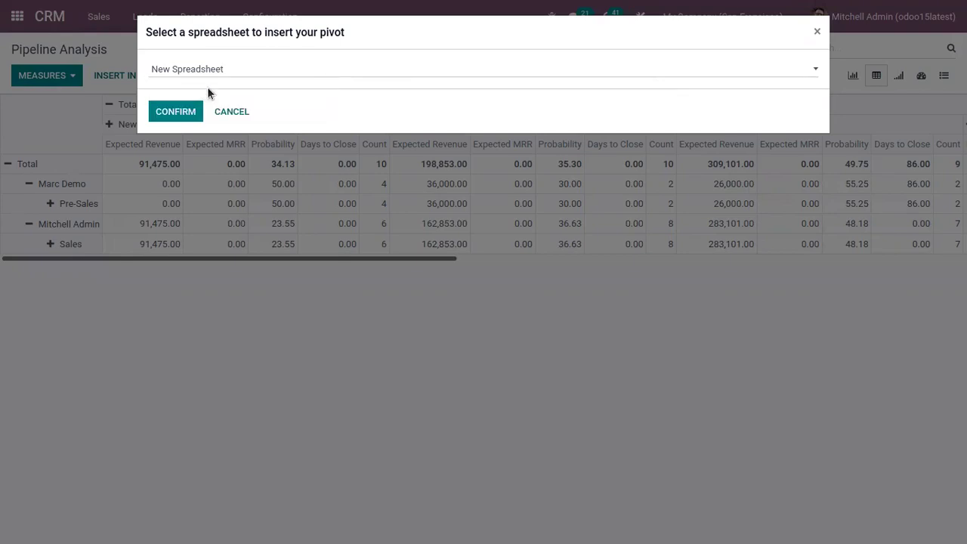
pyautogui.click(173, 114)
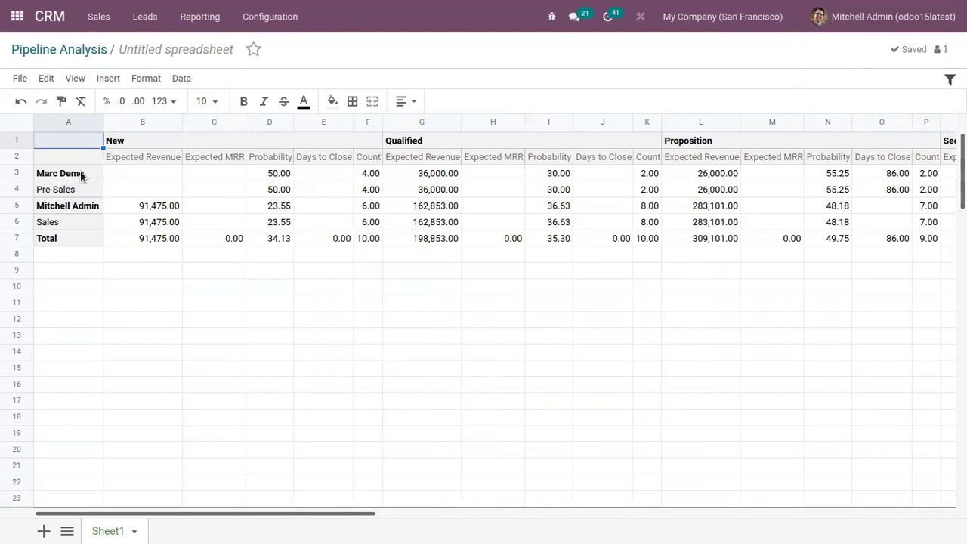
# Step: Rename the spreadsheet to 'CRM Pipeline Analysis Report 2021'
pyautogui.moveTo(250, 517); pyautogui.dragTo(555, 508)
pyautogui.hscroll(-10, 306, 480)
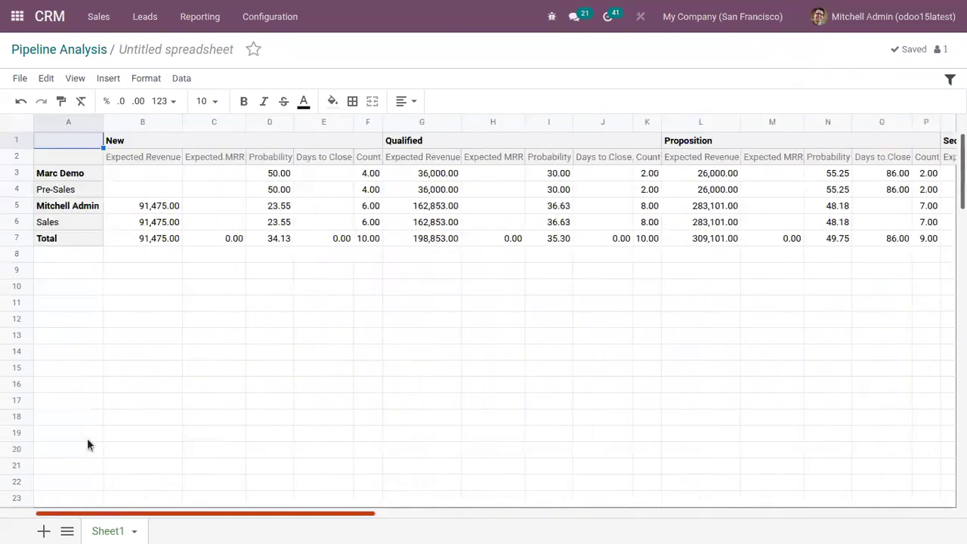
pyautogui.click(186, 49)
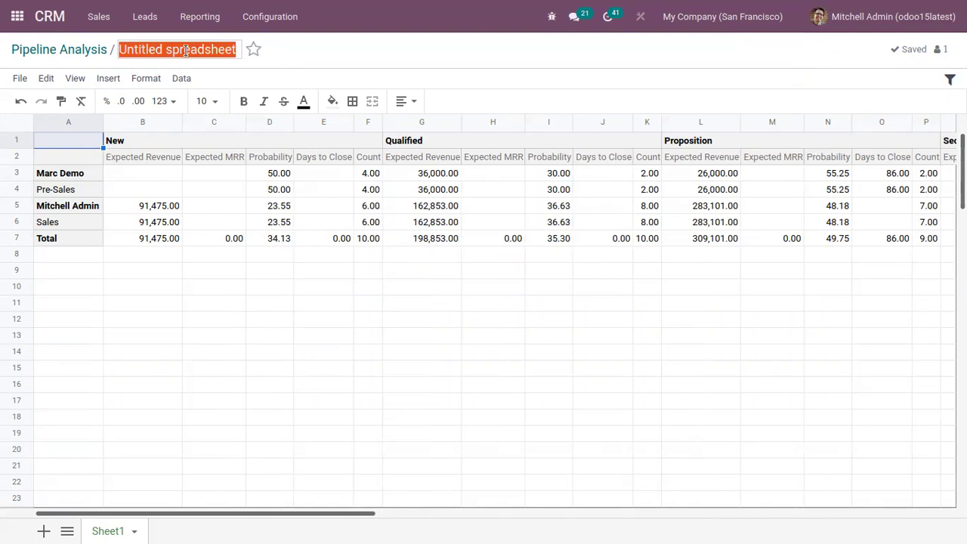
pyautogui.write('CRM Pipeline Analysis Report')
pyautogui.write('2021')
pyautogui.click(270, 269)
# Step: Set the New stage header in B1 to font size 12
pyautogui.click(134, 144)
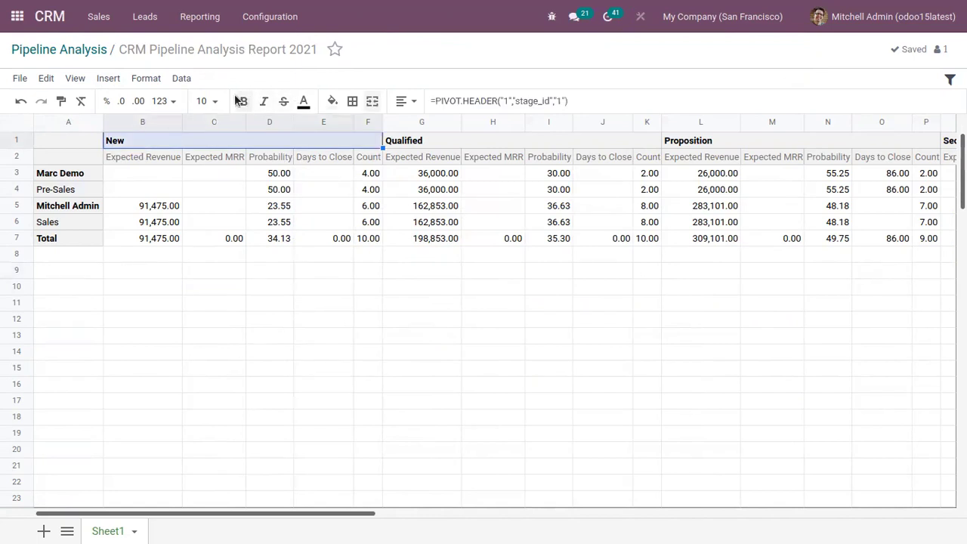
pyautogui.click(207, 100)
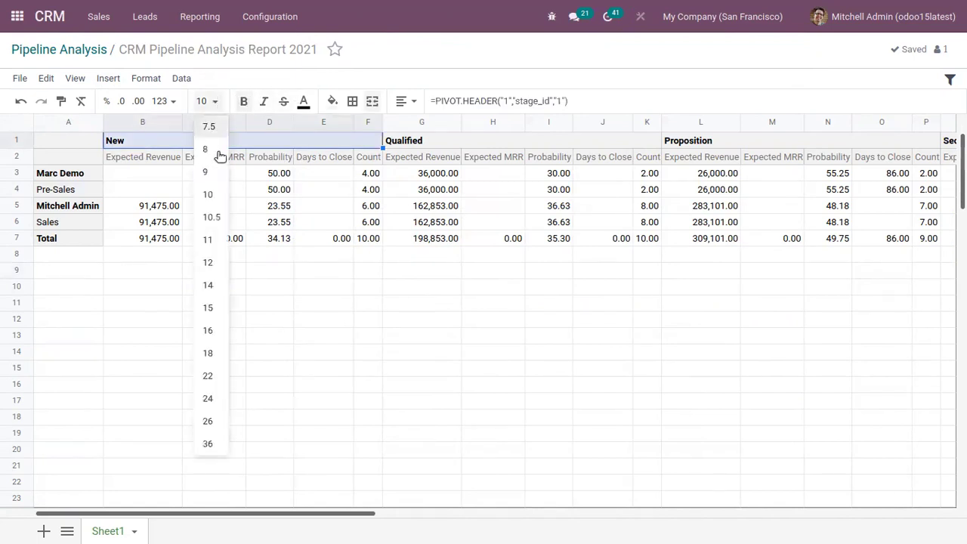
pyautogui.click(214, 261)
pyautogui.click(261, 254)
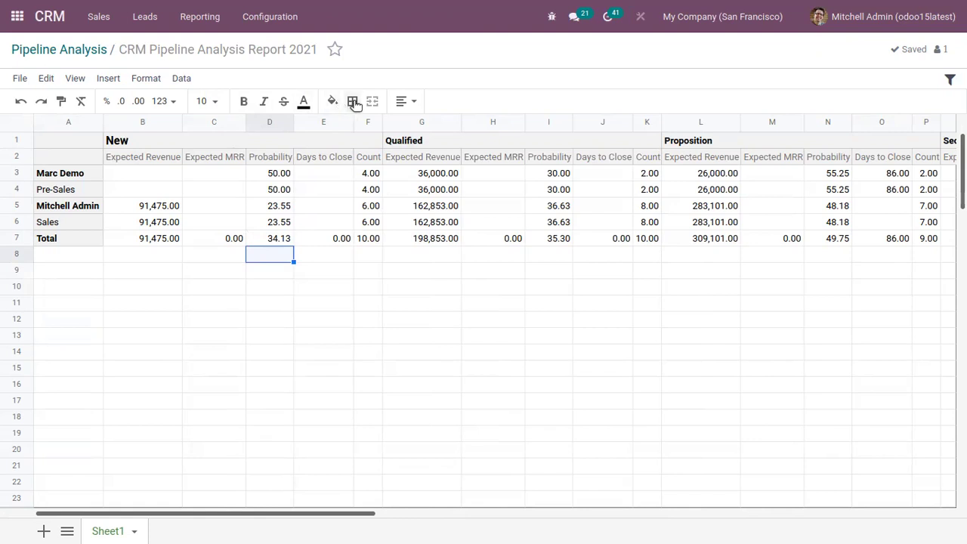
pyautogui.click(412, 105)
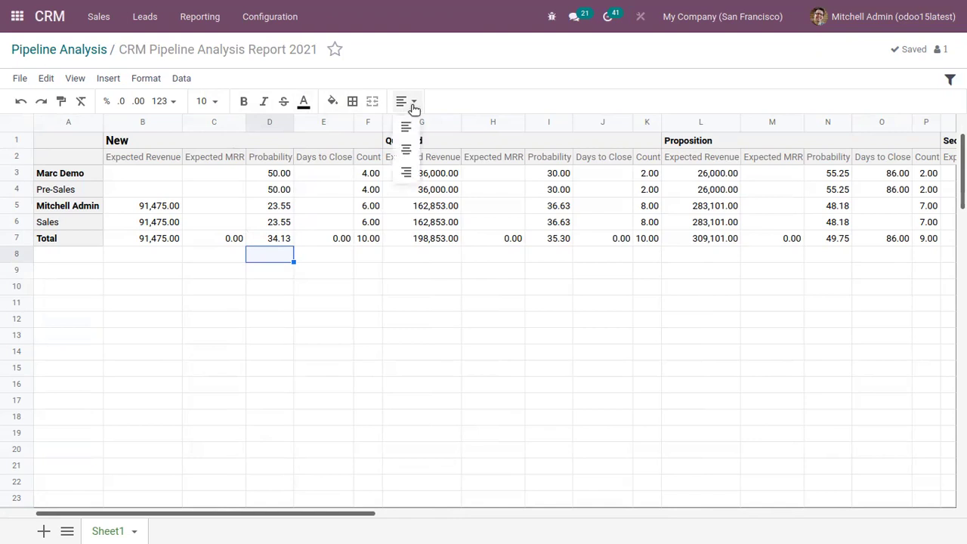
pyautogui.click(387, 283)
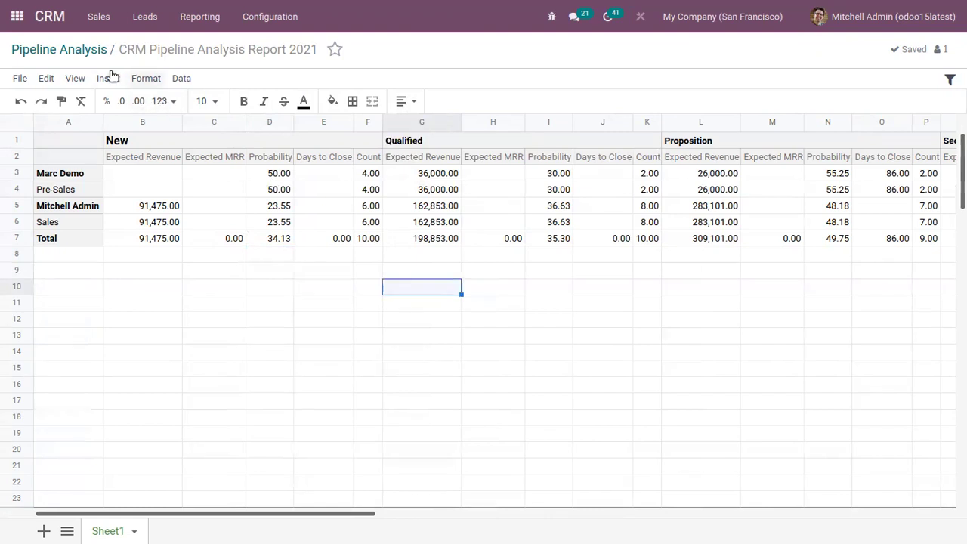
# Step: Begin editing B5's PIVOT formula at its pivot id argument
pyautogui.click(159, 204)
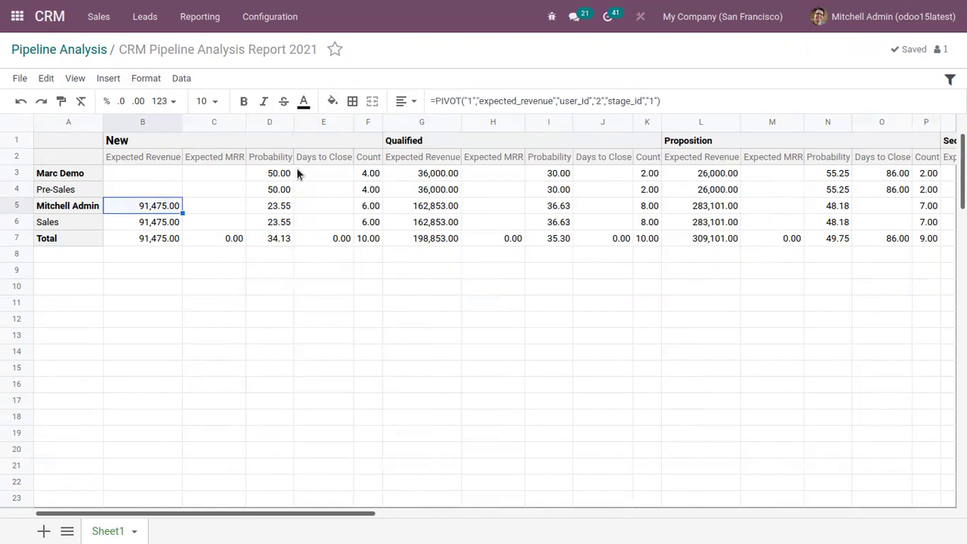
pyautogui.click(510, 100)
pyautogui.press('Left')
pyautogui.press('Left')
pyautogui.press('Left')
pyautogui.press('Left')
pyautogui.press('Left')
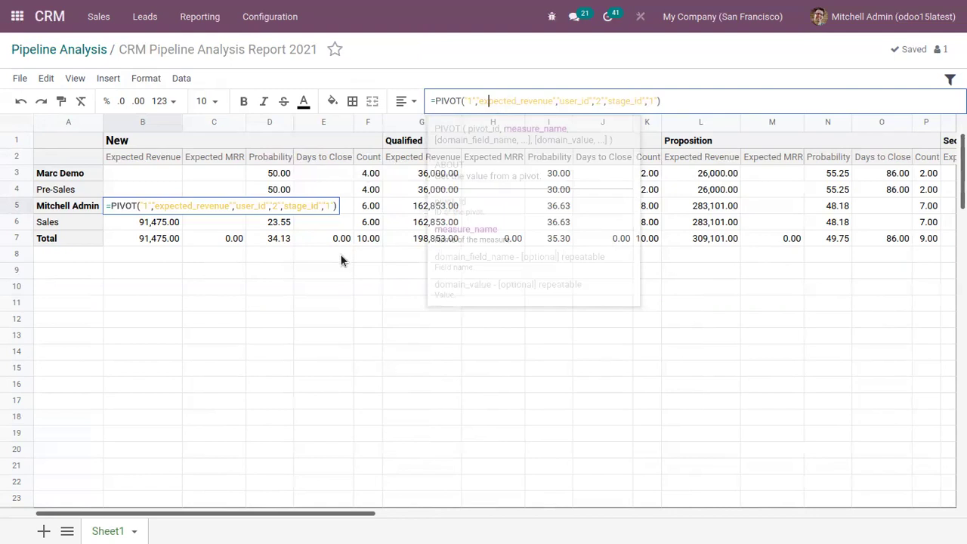
# Step: Commit B5's formula pointing to pivot 2 and reselect B5 to check it
pyautogui.click(262, 269)
pyautogui.click(155, 207)
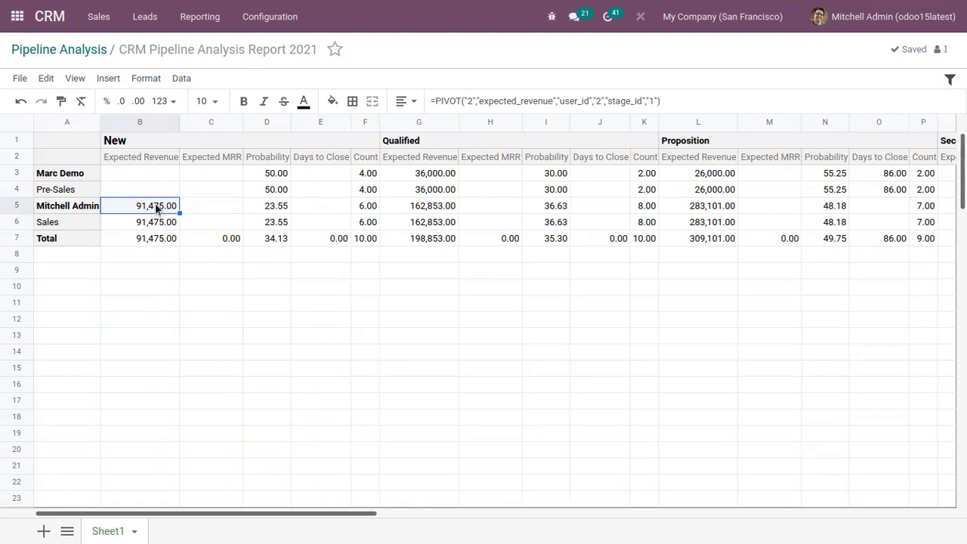
pyautogui.rightClick(154, 203)
pyautogui.moveTo(249, 286)
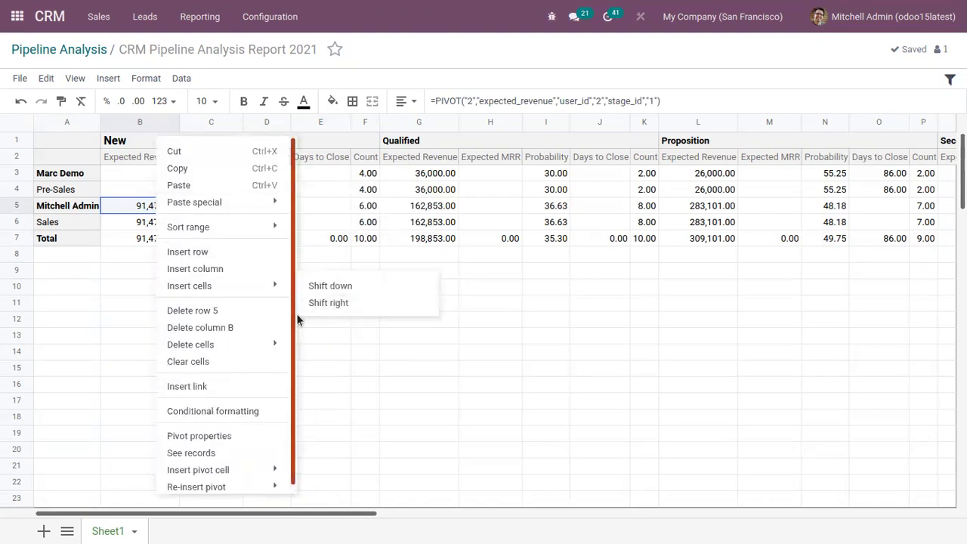
pyautogui.scroll(-1, 294, 298)
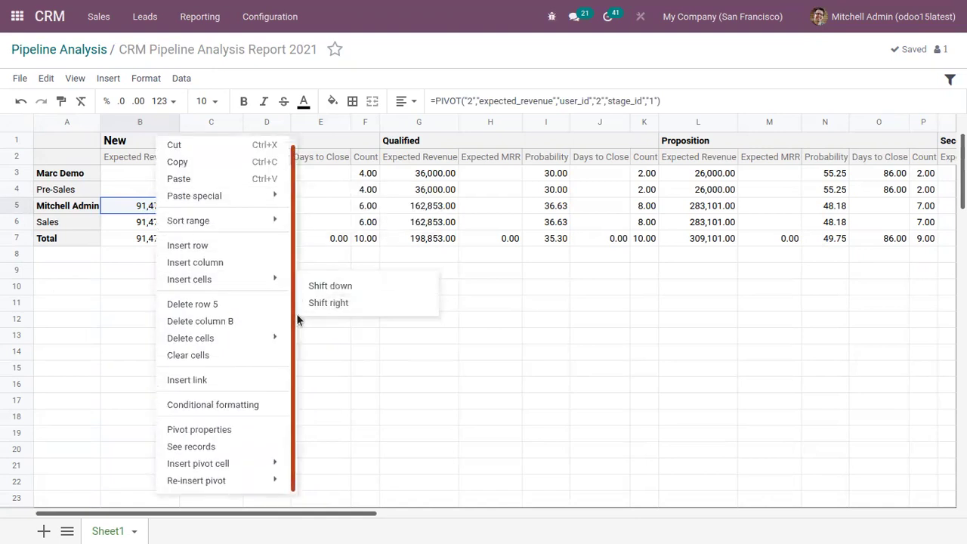
pyautogui.click(216, 448)
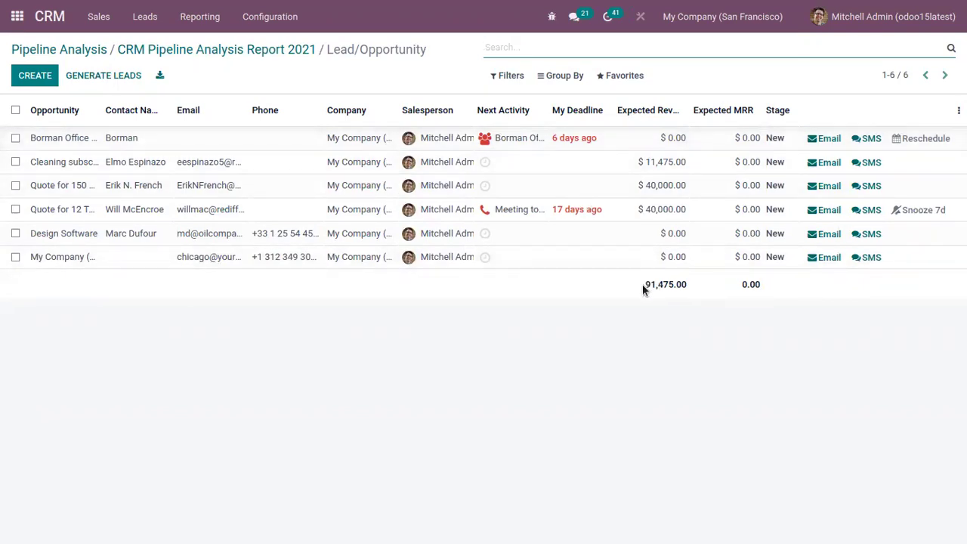
pyautogui.moveTo(642, 284); pyautogui.dragTo(692, 285)
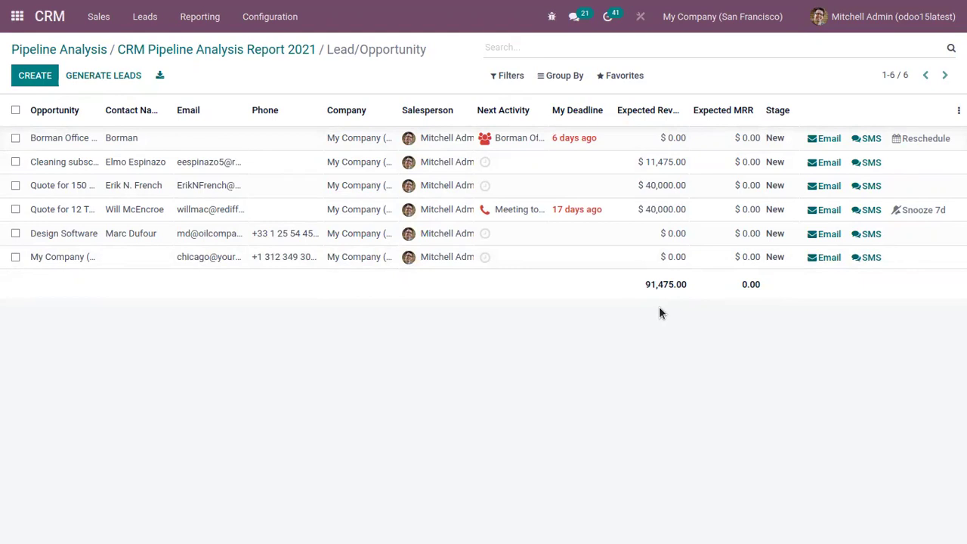
pyautogui.click(212, 49)
pyautogui.click(154, 205)
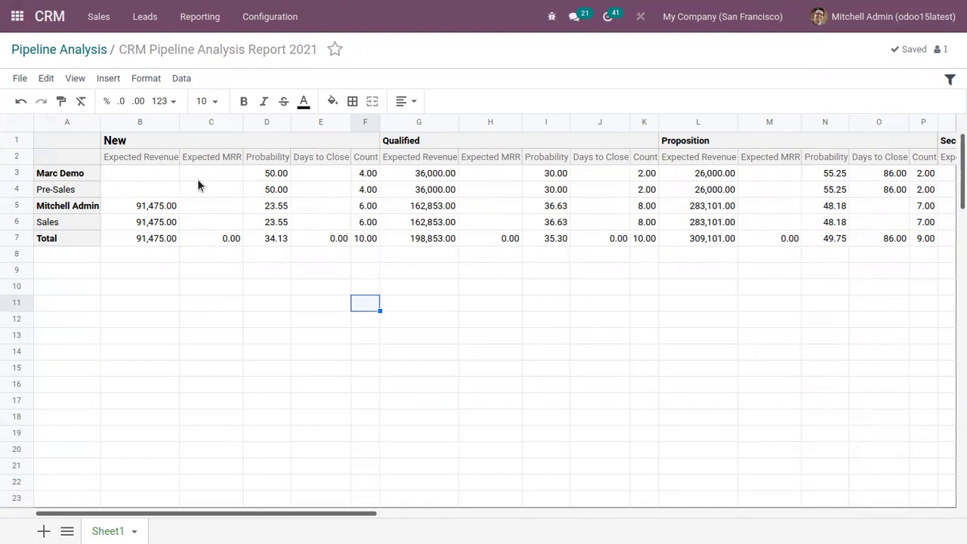
# Step: Overwrite the New stage Sales Expected MRR in C6 with 30000
pyautogui.click(219, 223)
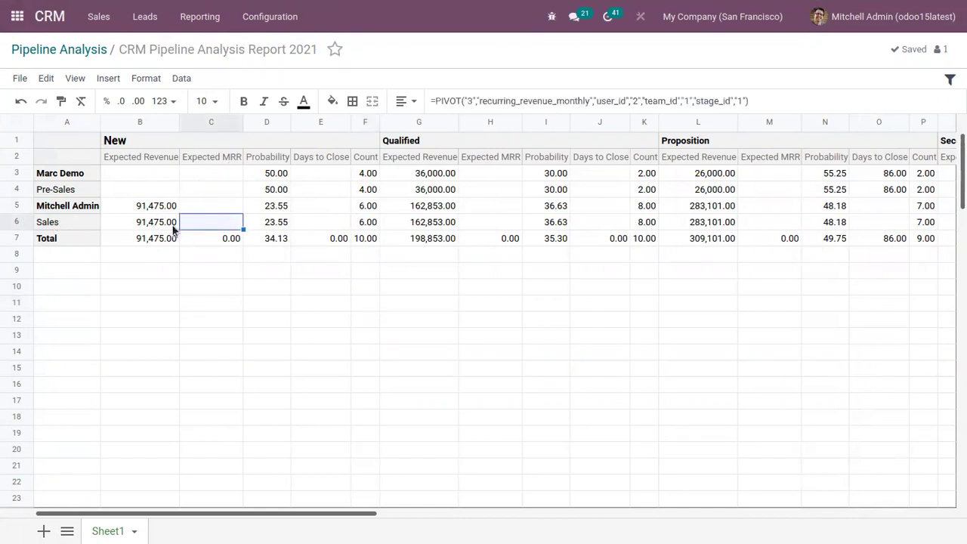
pyautogui.doubleClick(200, 225)
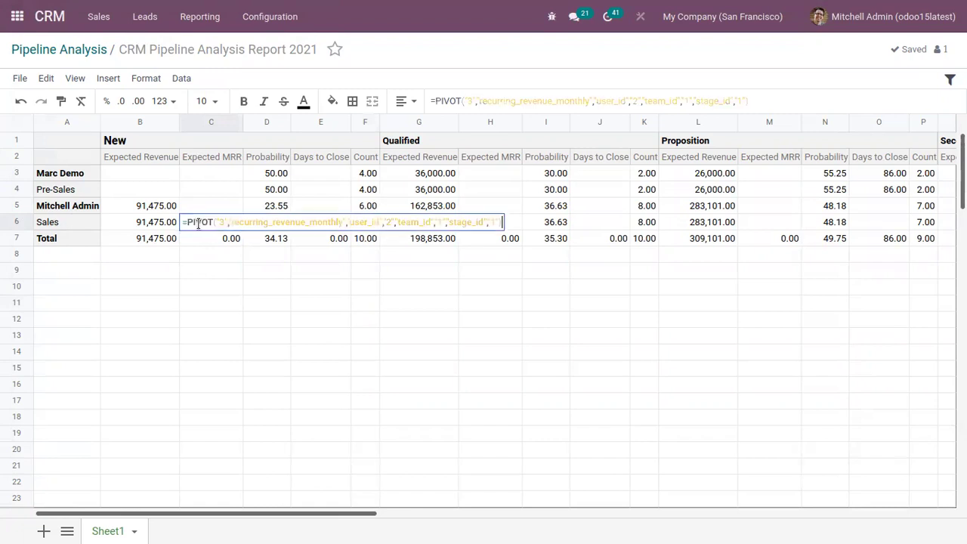
pyautogui.click(210, 304)
pyautogui.doubleClick(203, 226)
pyautogui.click(218, 254)
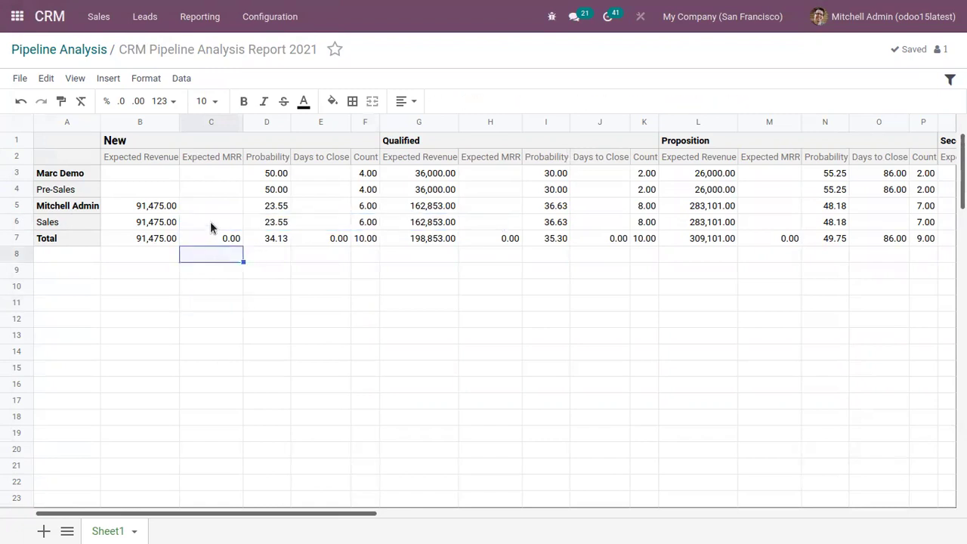
pyautogui.click(210, 221)
pyautogui.write('3')
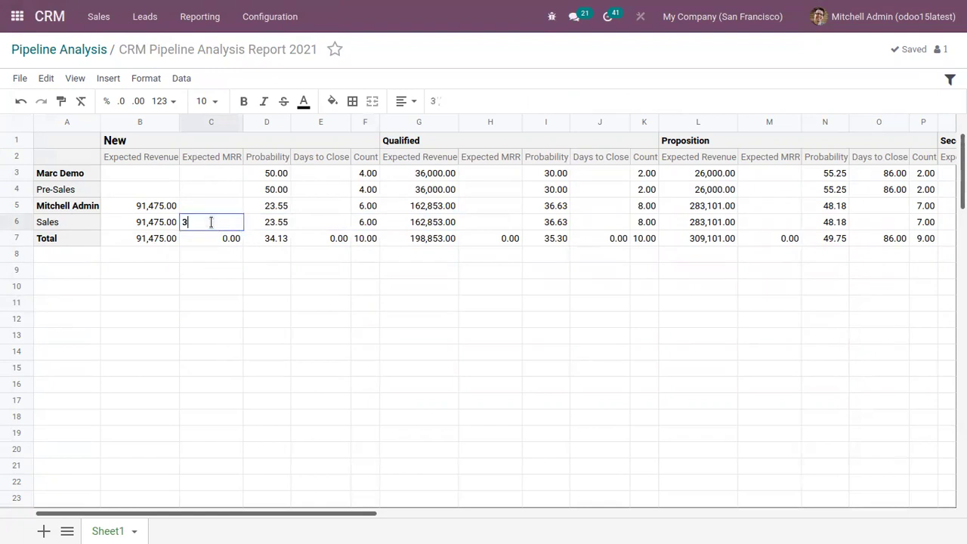
pyautogui.write('0000')
pyautogui.click(236, 273)
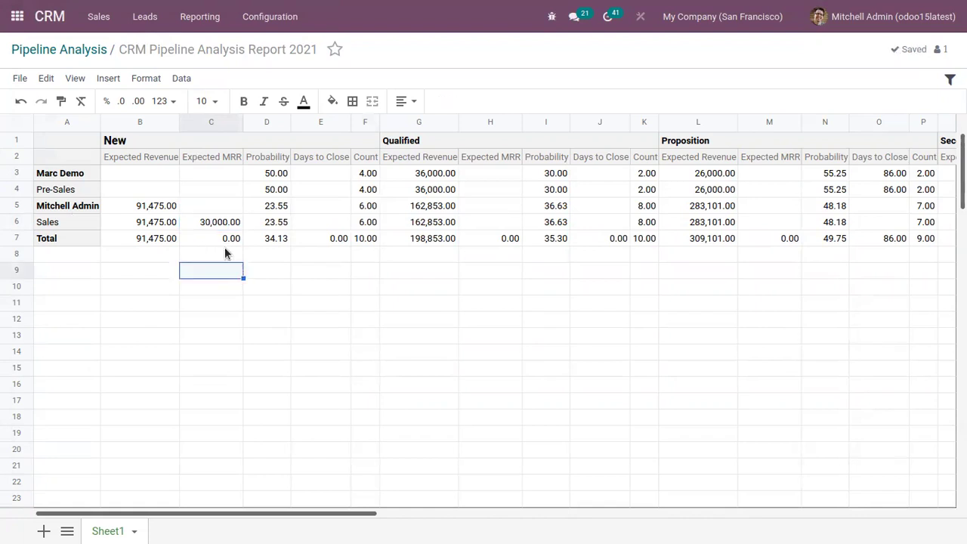
# Step: Make the Expected MRR total in C7 =SUM(C6)
pyautogui.click(218, 238)
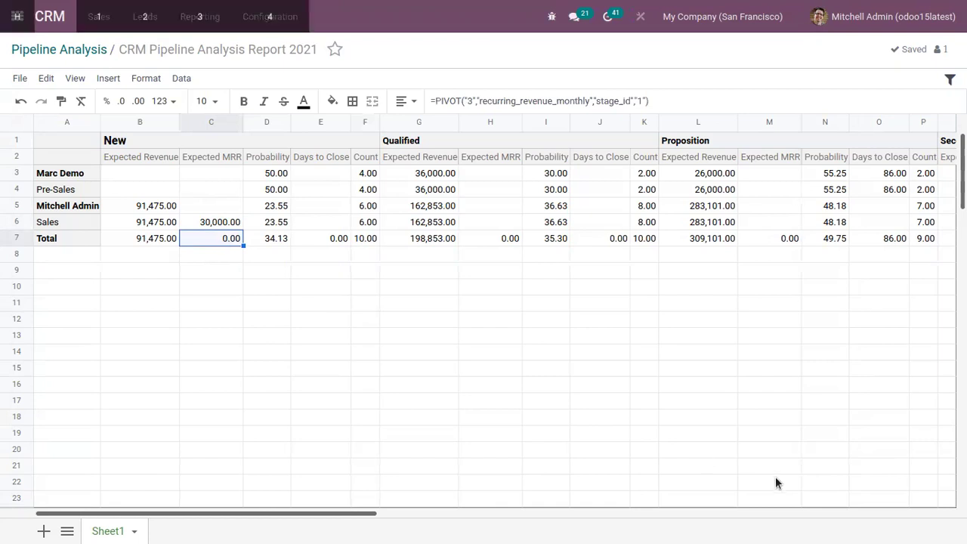
pyautogui.write('=SUM(C6)')
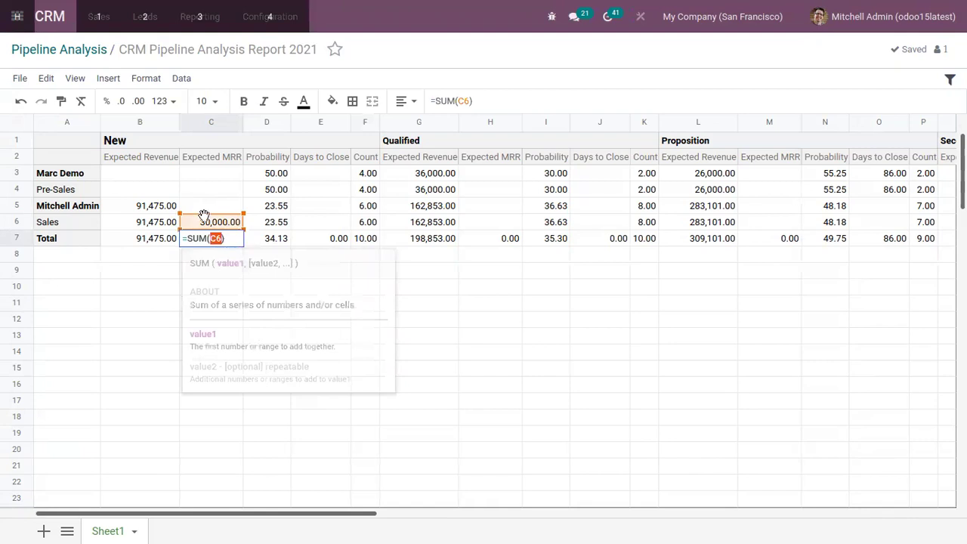
pyautogui.click(153, 266)
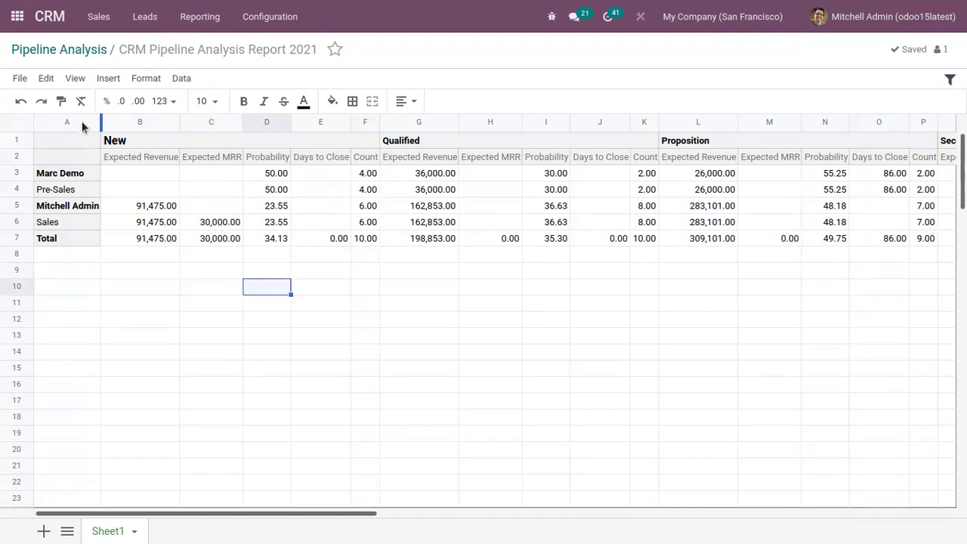
pyautogui.click(65, 142)
# Step: Insert a chart of the New stage data in A1:F7
pyautogui.moveTo(110, 157); pyautogui.dragTo(371, 240)
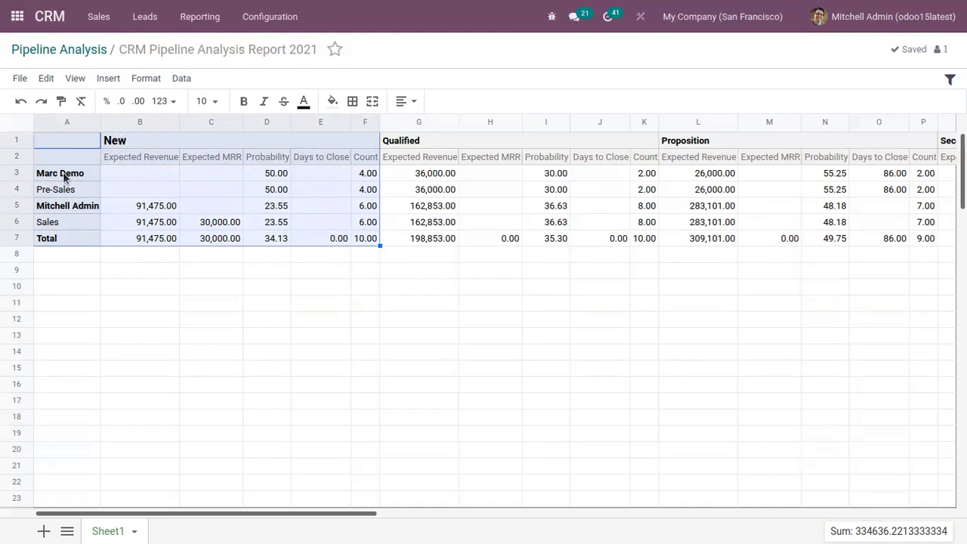
pyautogui.click(112, 79)
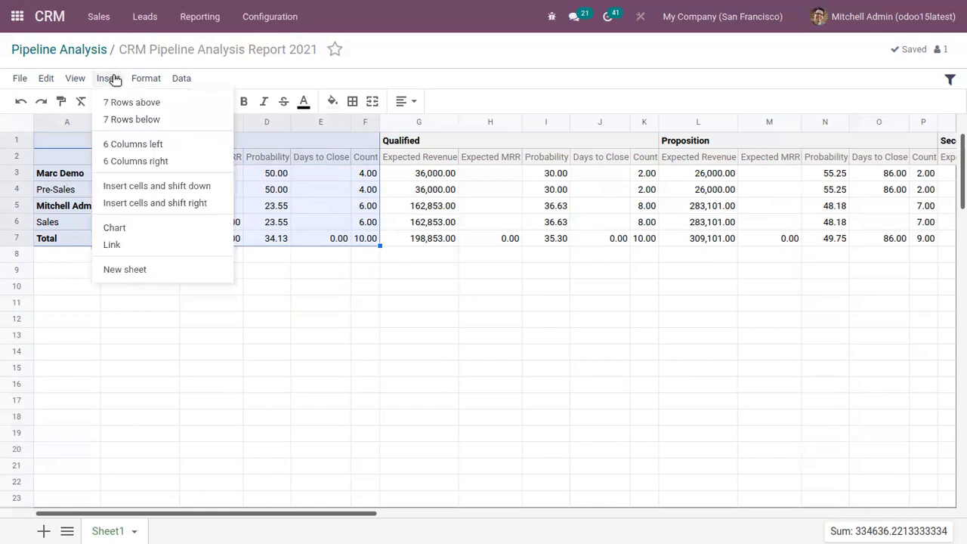
pyautogui.click(138, 227)
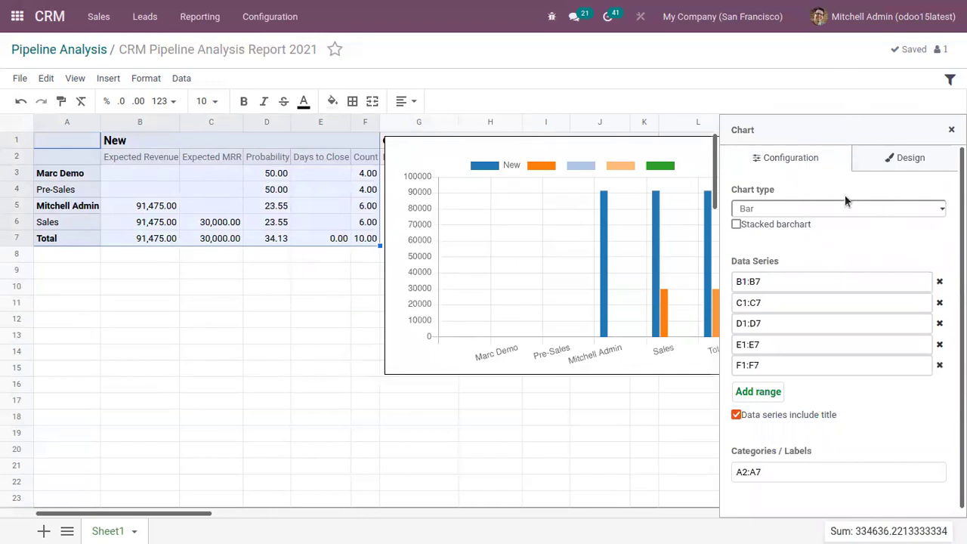
# Step: Change the chart type to Pie, after briefly trying Line
pyautogui.click(803, 209)
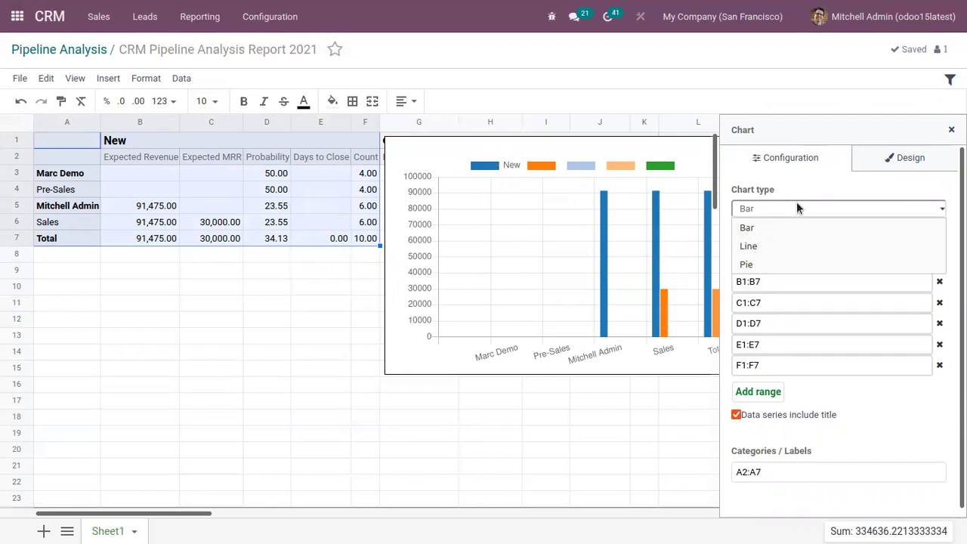
pyautogui.click(774, 248)
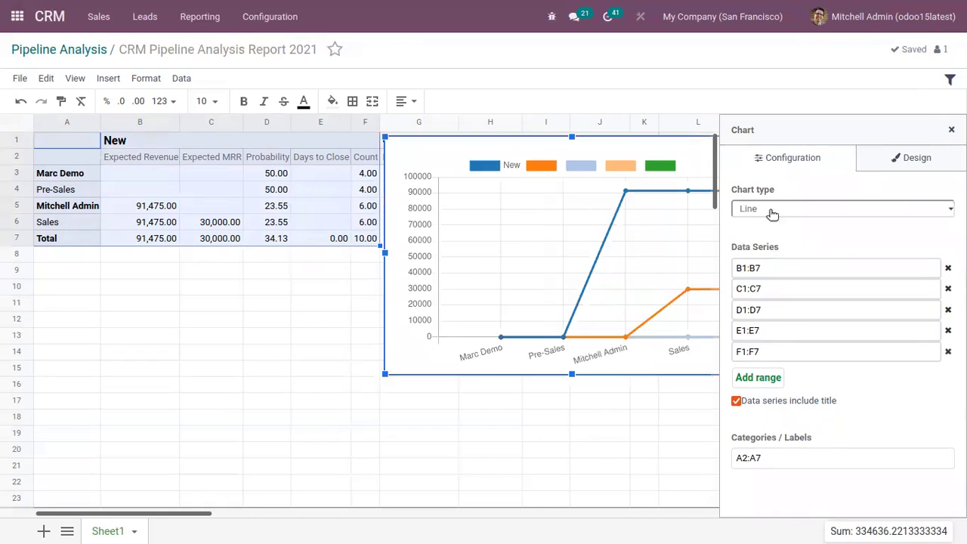
pyautogui.click(772, 215)
pyautogui.click(771, 268)
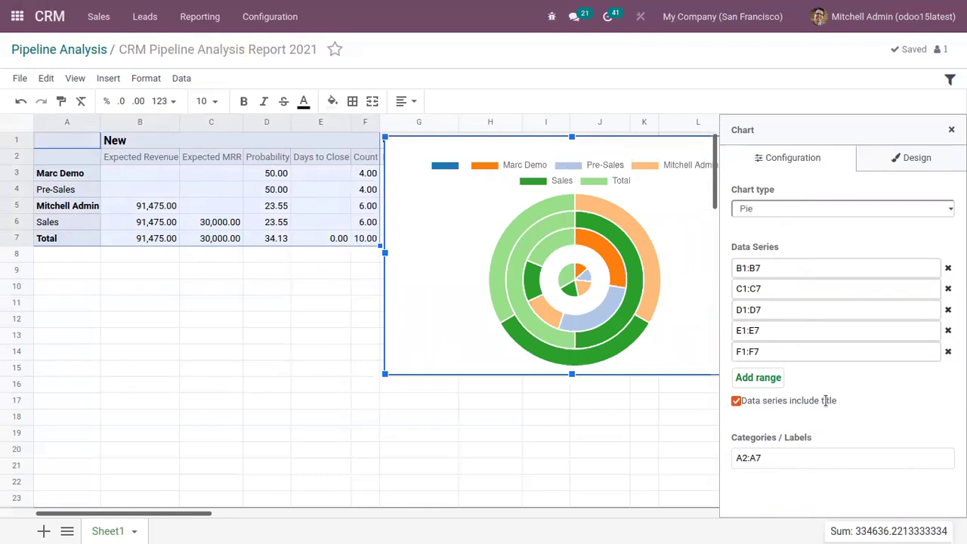
# Step: Try a right vertical axis and bottom legend, then restore left axis and top legend
pyautogui.click(911, 163)
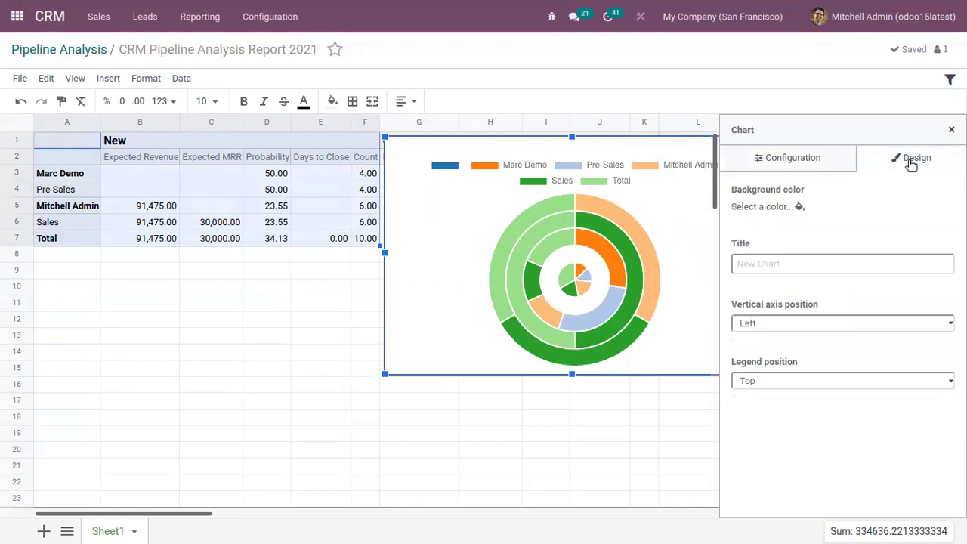
pyautogui.click(757, 268)
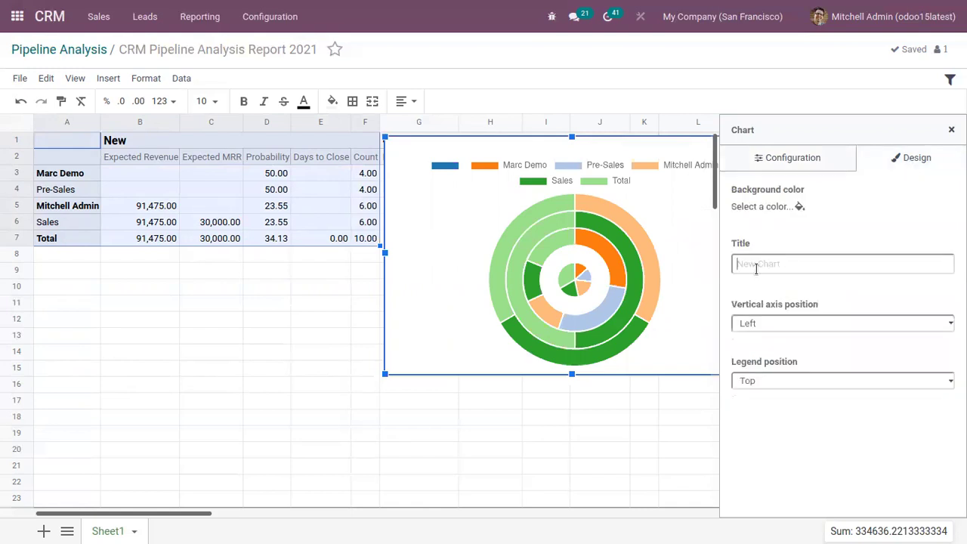
pyautogui.click(772, 327)
pyautogui.click(777, 354)
pyautogui.click(767, 324)
pyautogui.click(775, 339)
pyautogui.click(772, 378)
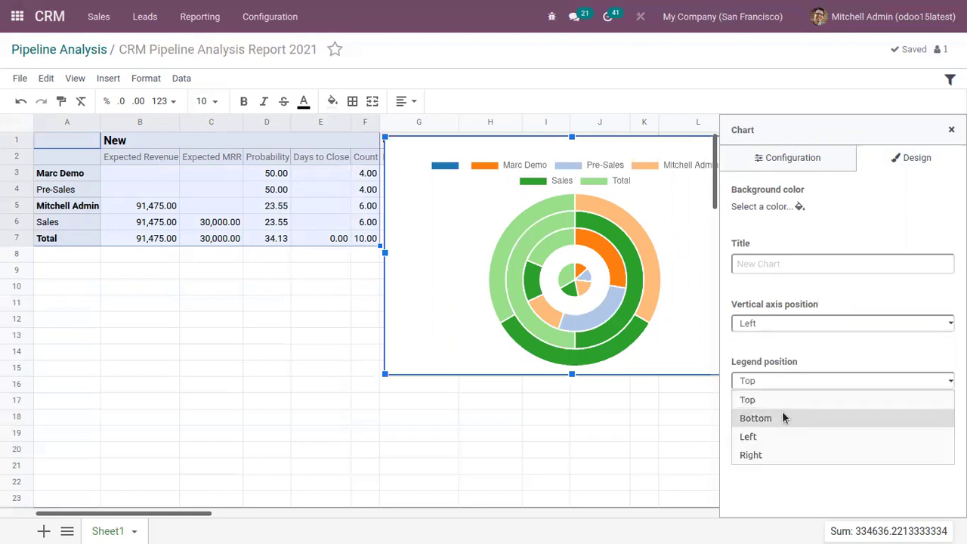
pyautogui.click(782, 417)
pyautogui.click(778, 382)
pyautogui.click(775, 399)
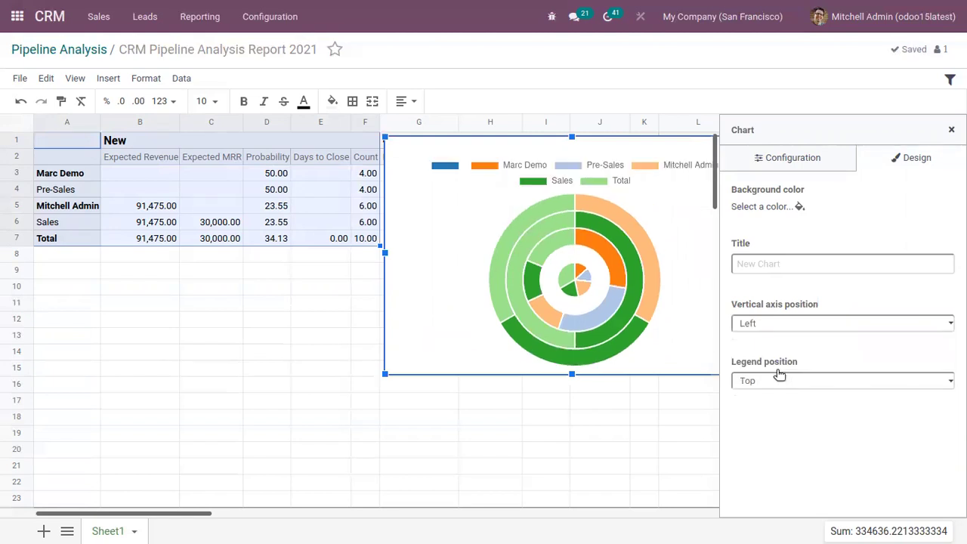
# Step: Make the chart background pink and move the pie chart beneath the New table
pyautogui.click(799, 209)
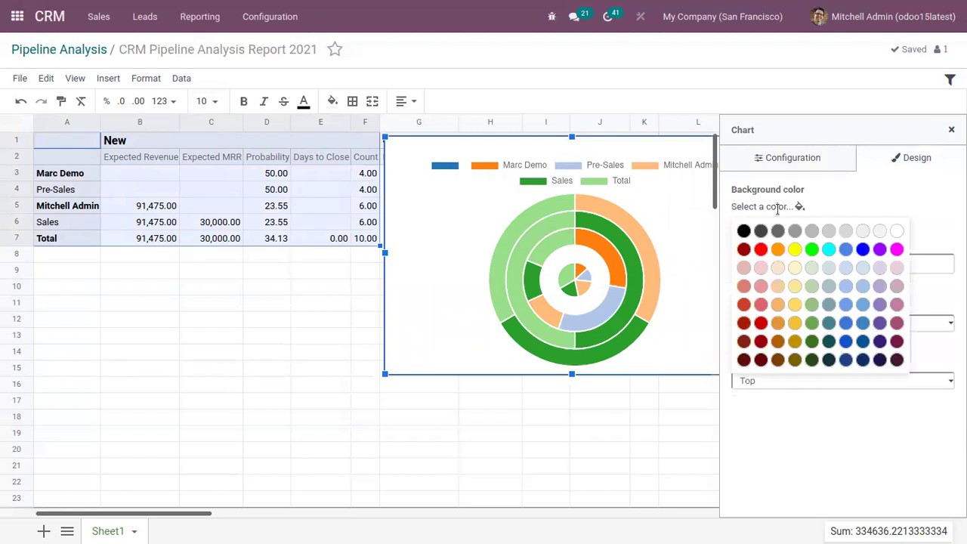
pyautogui.click(890, 364)
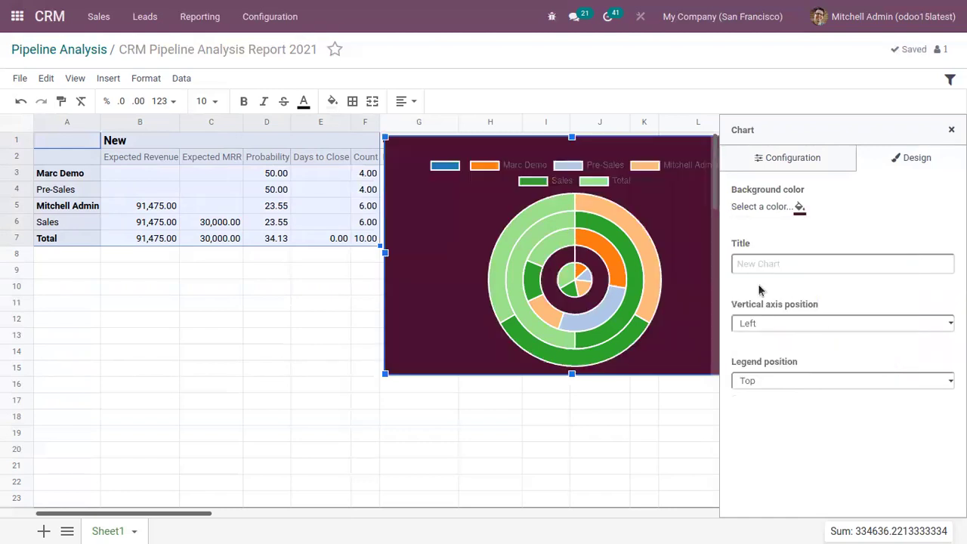
pyautogui.click(799, 209)
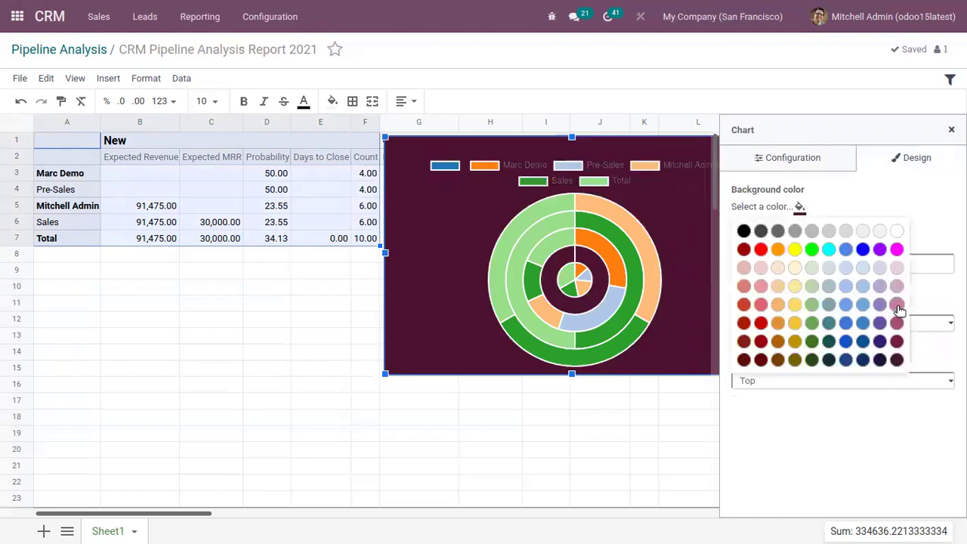
pyautogui.click(898, 307)
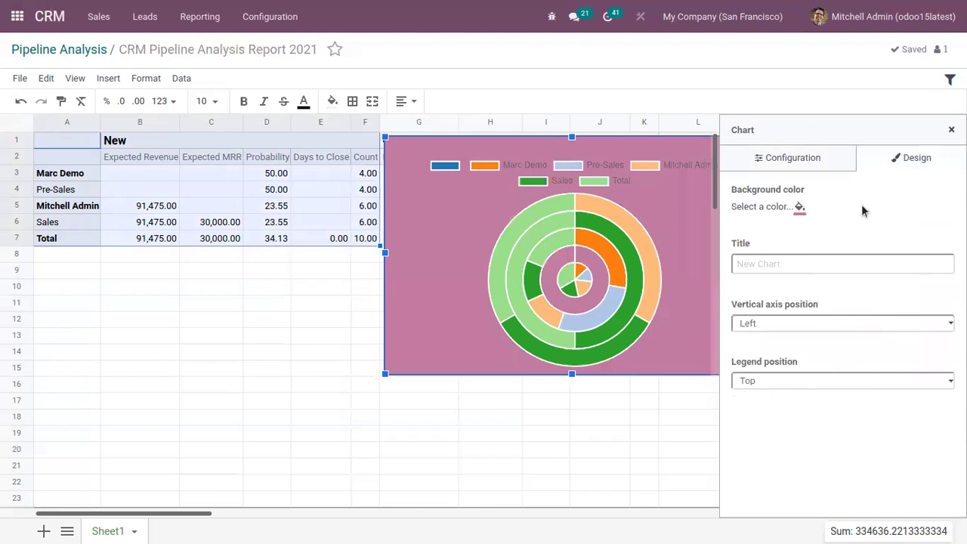
pyautogui.click(951, 131)
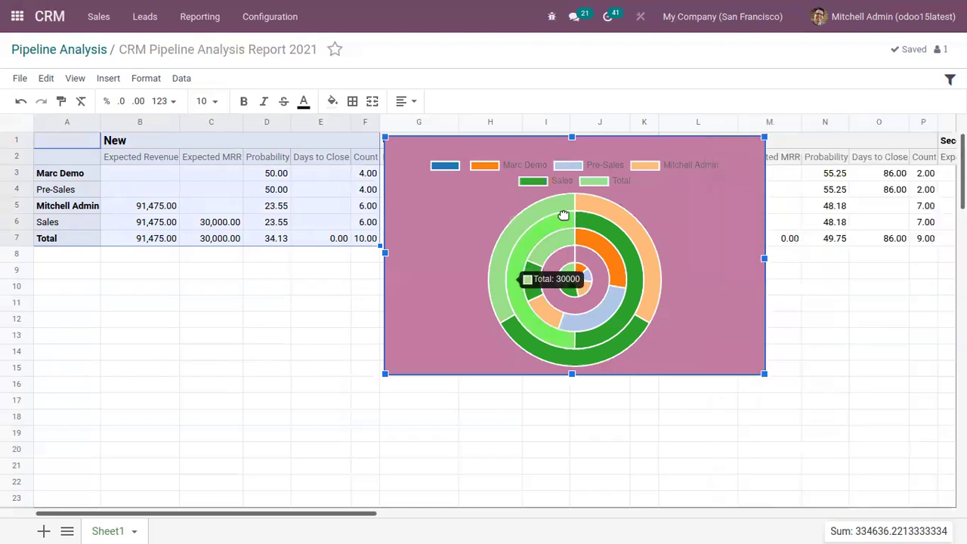
pyautogui.moveTo(562, 219); pyautogui.dragTo(223, 327)
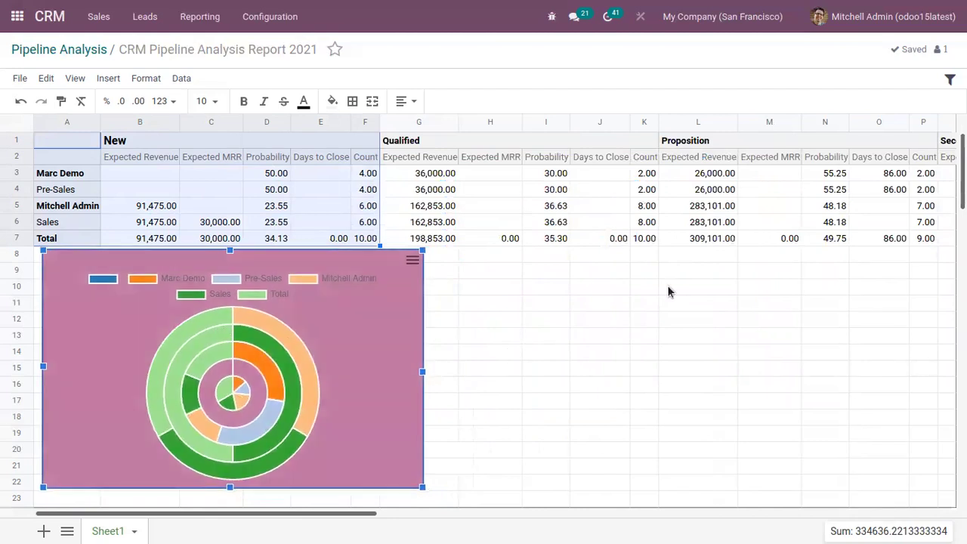
# Step: Shift the pink pie chart slightly to the right beneath the stage pivot table
pyautogui.click(668, 287)
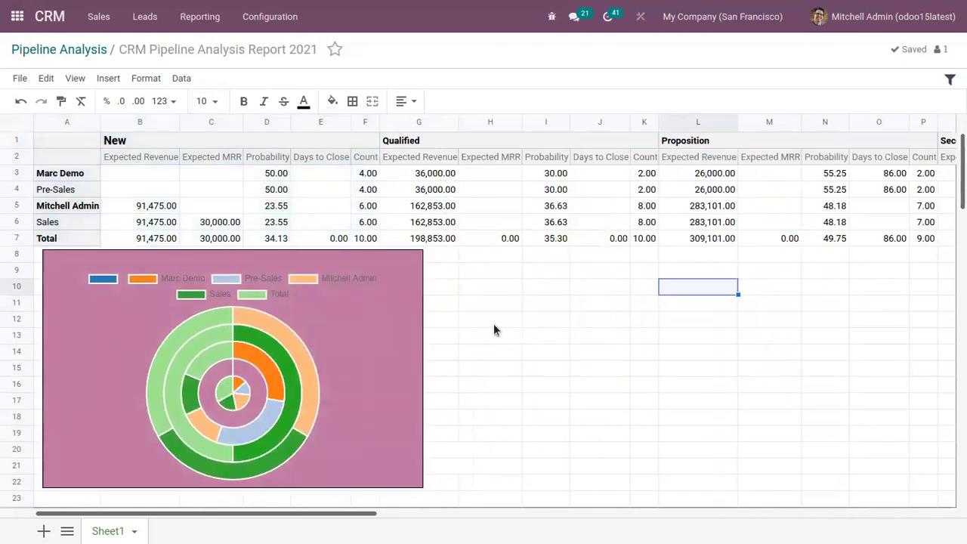
pyautogui.click(106, 79)
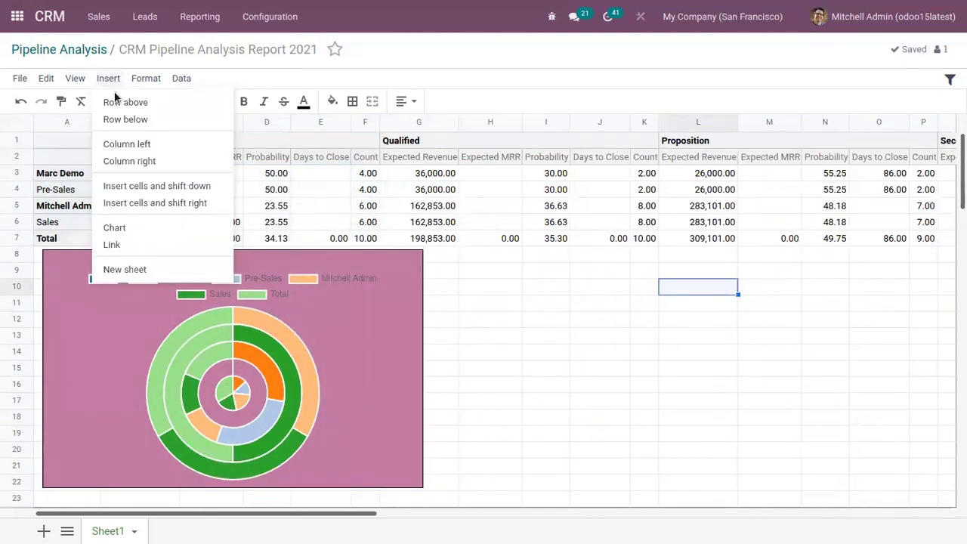
pyautogui.click(173, 226)
pyautogui.moveTo(370, 354); pyautogui.dragTo(420, 355)
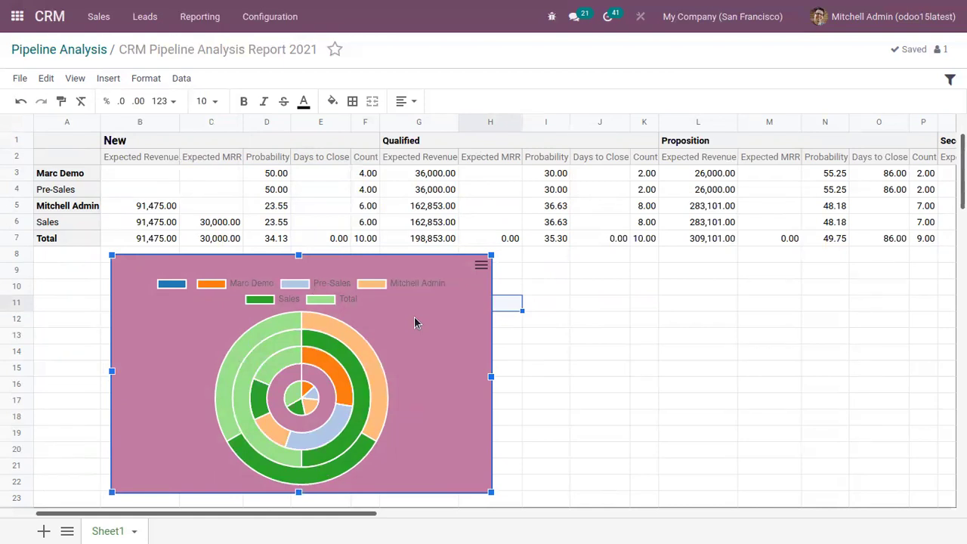
pyautogui.moveTo(363, 514); pyautogui.dragTo(420, 516)
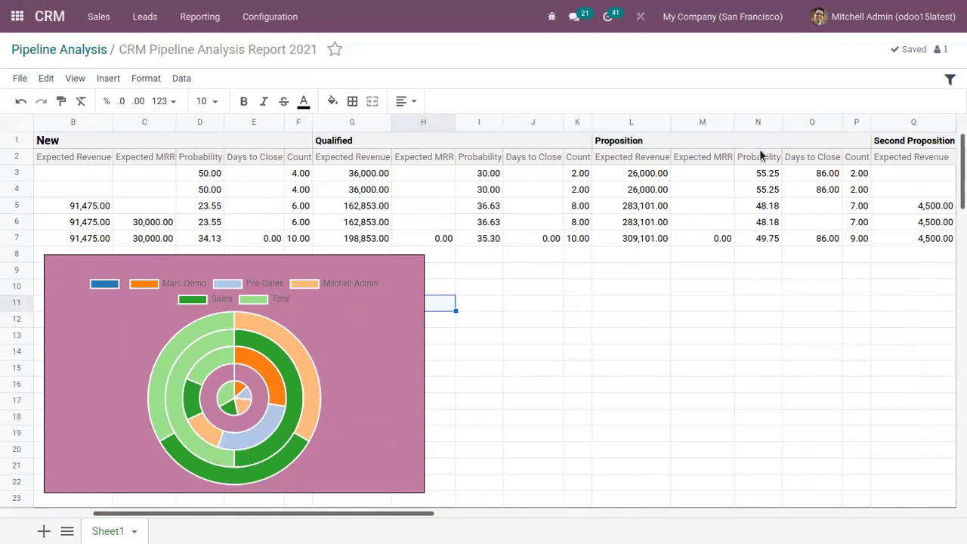
# Step: Add an 'Is less than 50' conditional formatting rule to cells N2:N7
pyautogui.moveTo(760, 158); pyautogui.dragTo(776, 240)
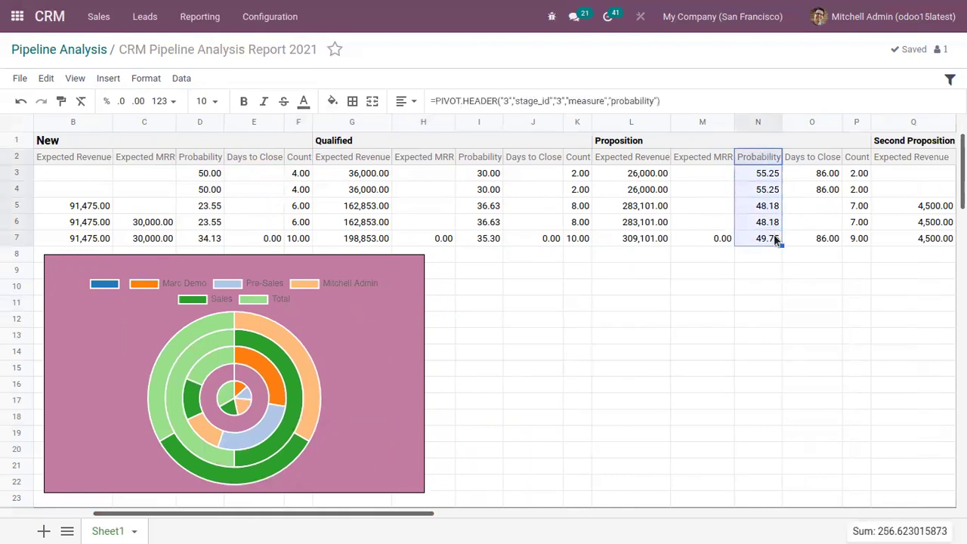
pyautogui.rightClick(747, 156)
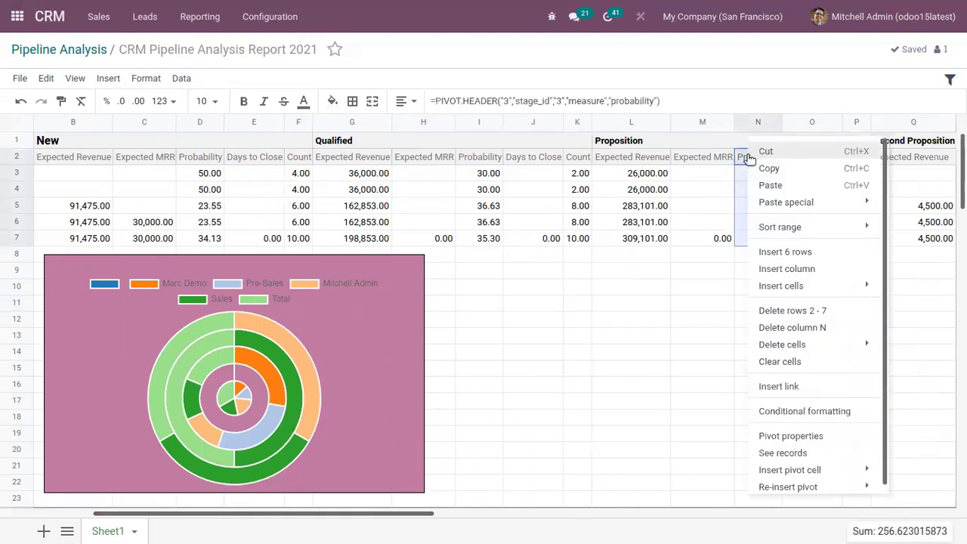
pyautogui.click(787, 415)
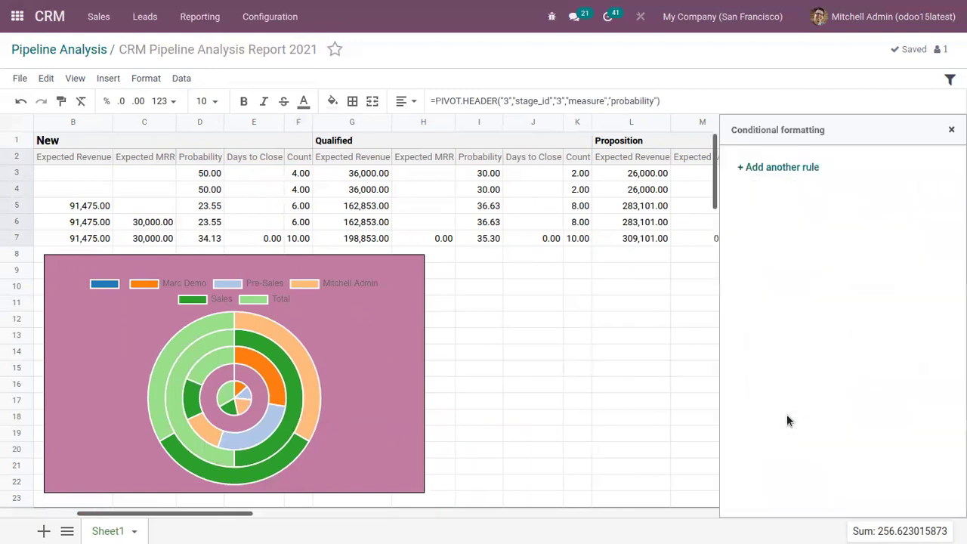
pyautogui.click(774, 166)
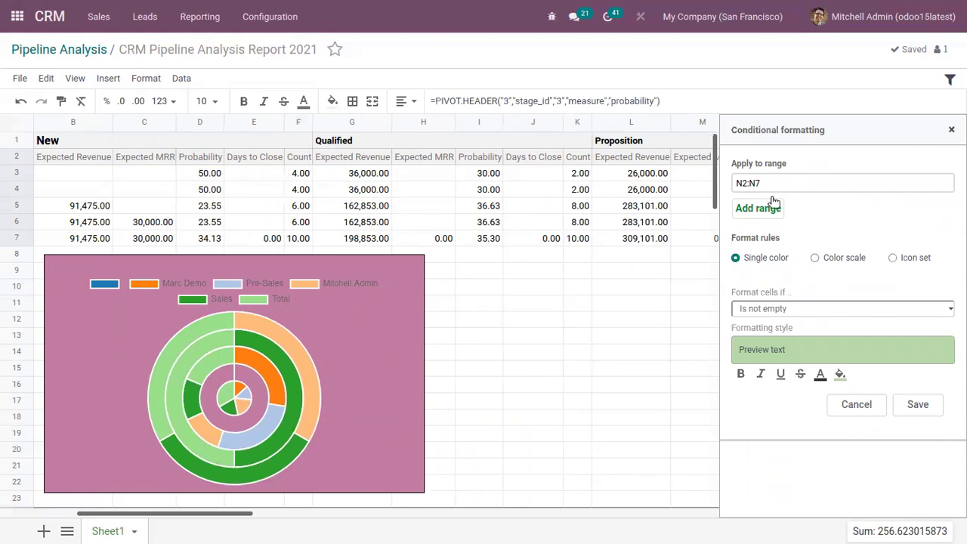
pyautogui.click(774, 310)
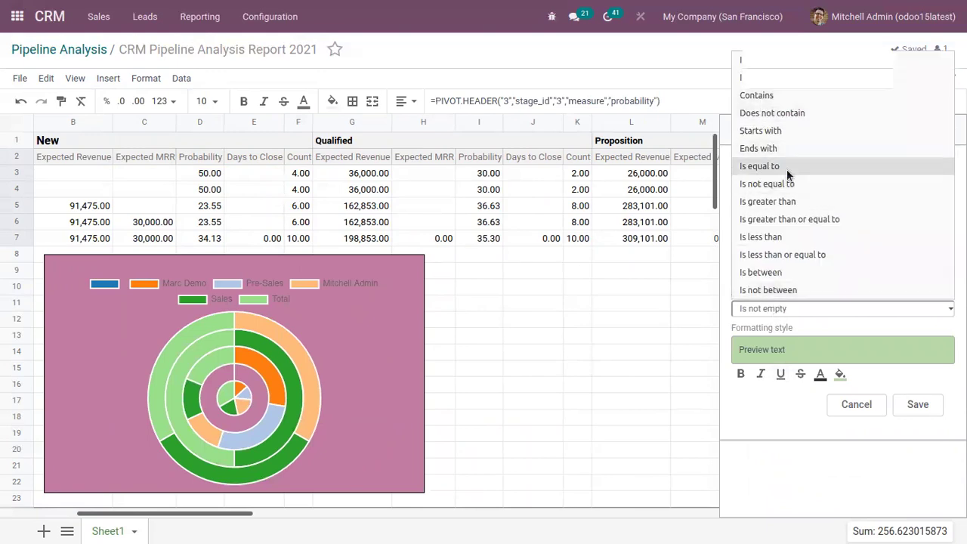
pyautogui.click(775, 309)
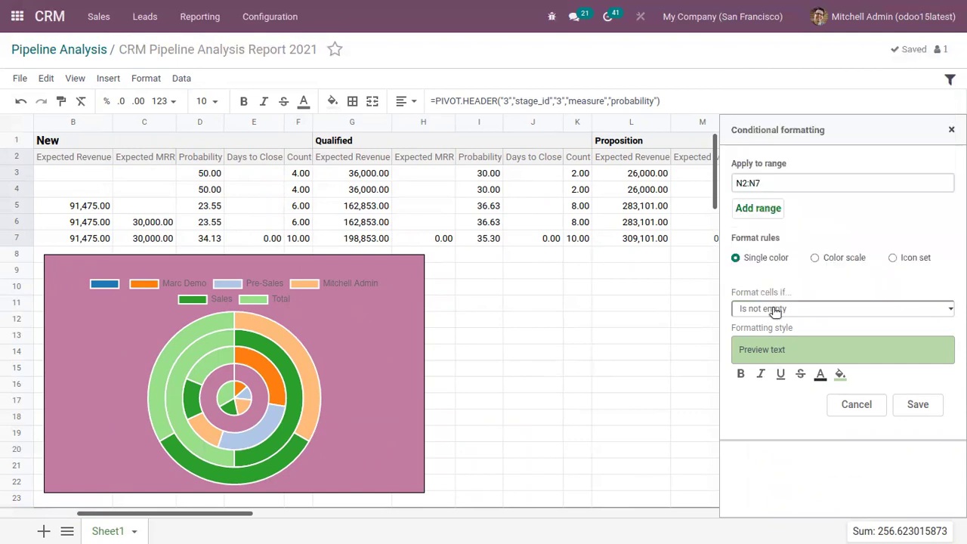
pyautogui.click(775, 310)
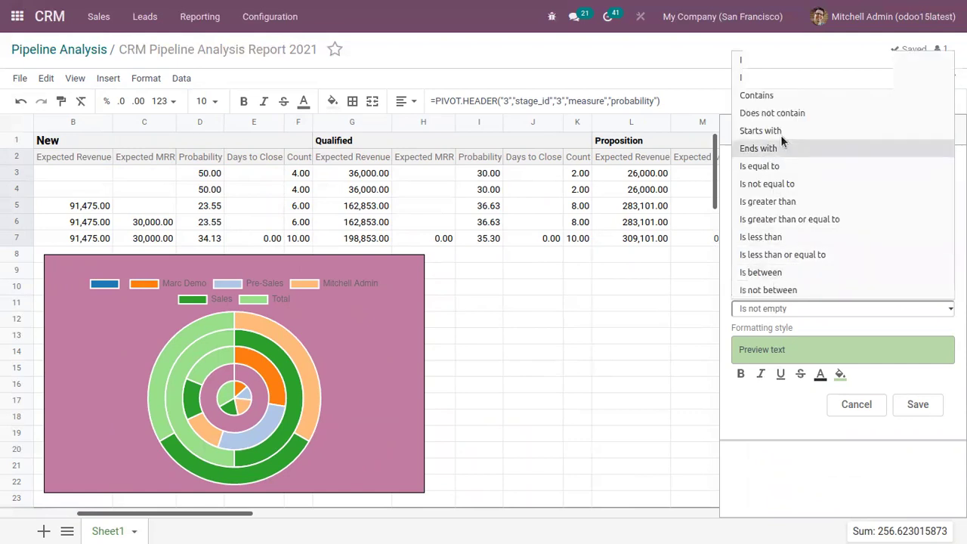
pyautogui.click(786, 236)
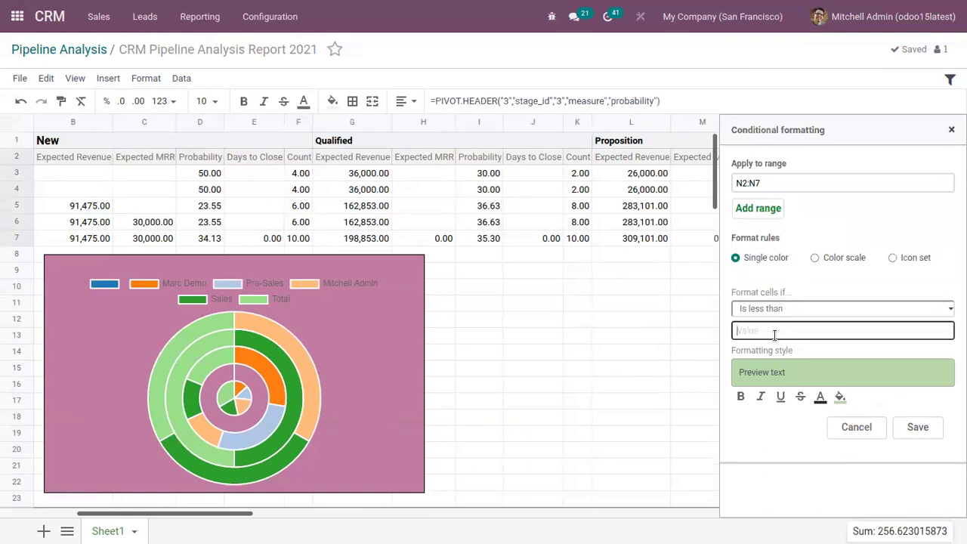
pyautogui.write('50')
pyautogui.click(916, 427)
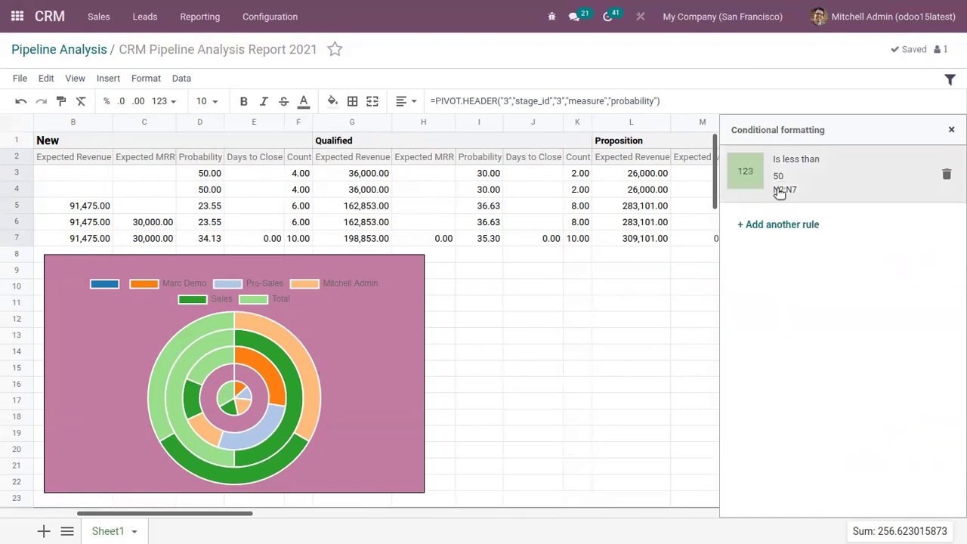
# Step: Check the green-shaded cells N5:N7, then reselect the range N2:N7
pyautogui.click(951, 129)
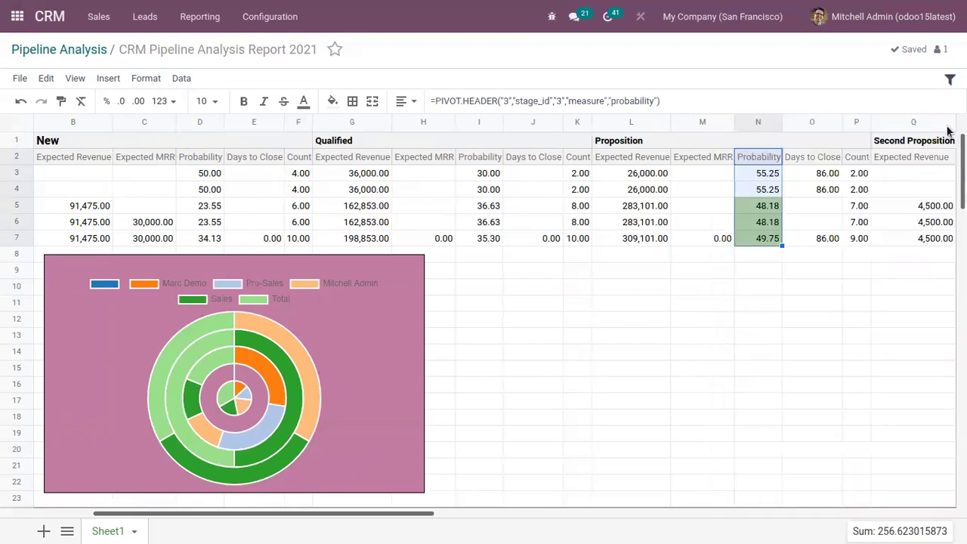
pyautogui.click(711, 318)
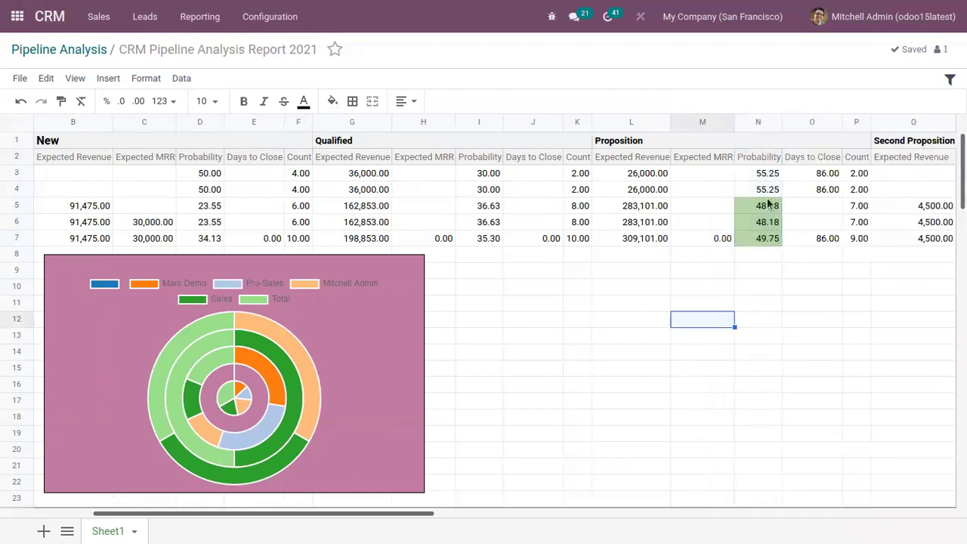
pyautogui.moveTo(772, 208); pyautogui.dragTo(779, 247)
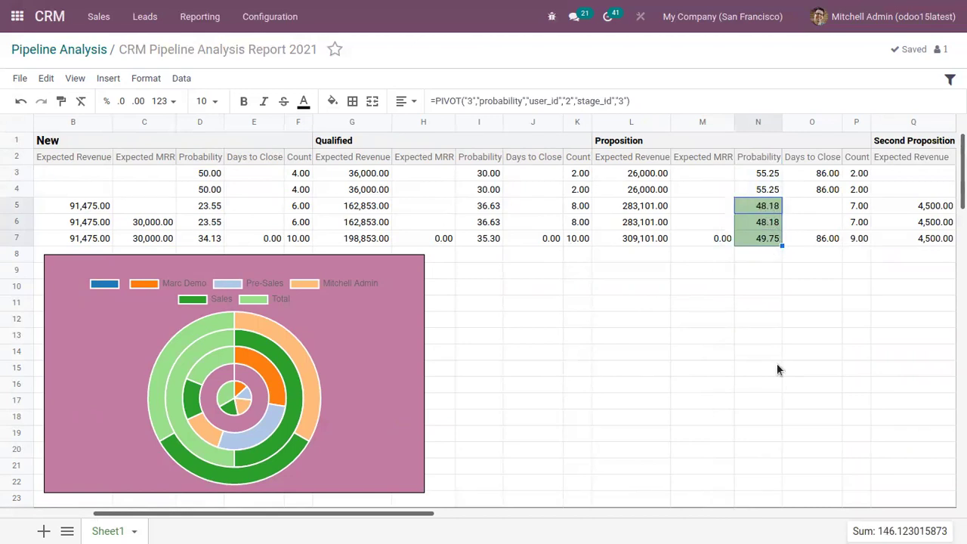
pyautogui.click(813, 286)
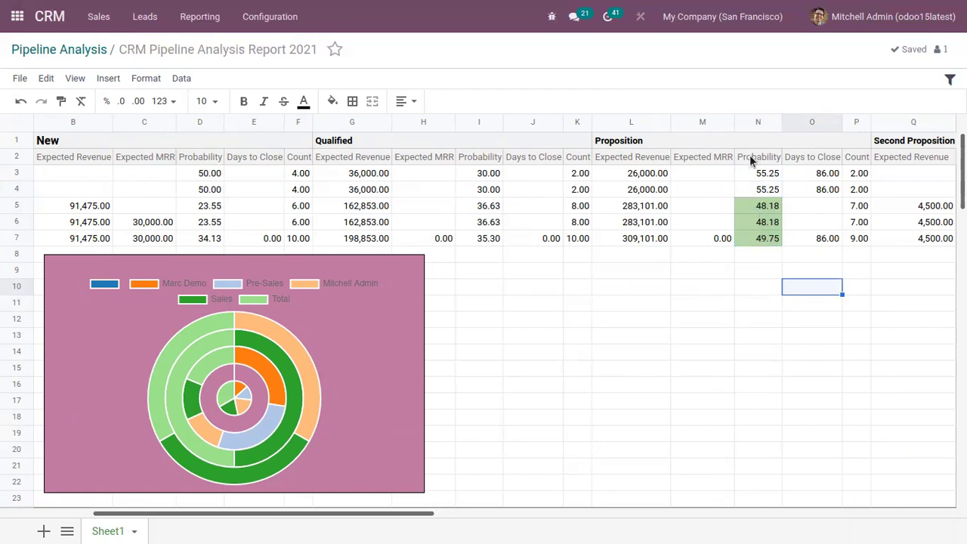
pyautogui.moveTo(749, 153); pyautogui.dragTo(761, 235)
# Step: Change the less-than-50 rule's highlight colour to pink and save it
pyautogui.rightClick(761, 235)
pyautogui.moveTo(788, 196)
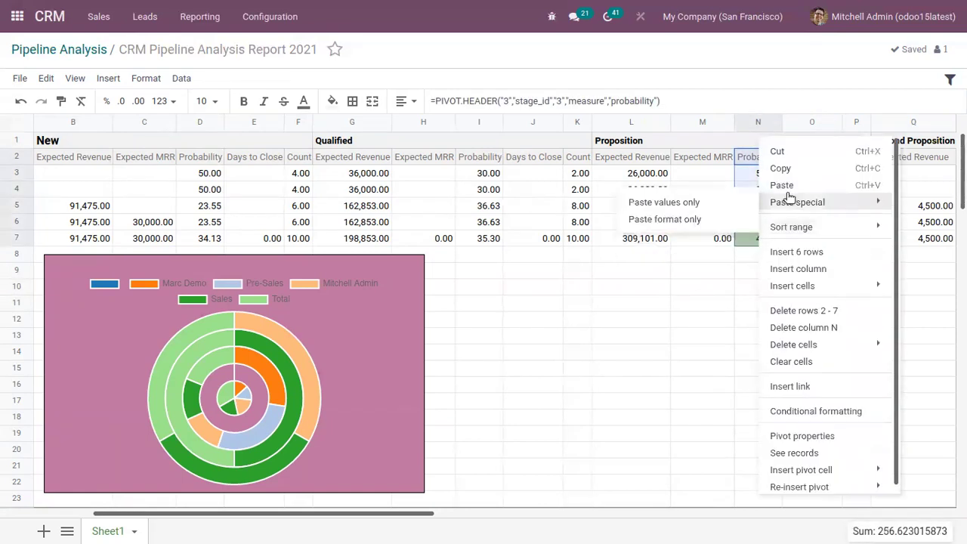
pyautogui.click(823, 410)
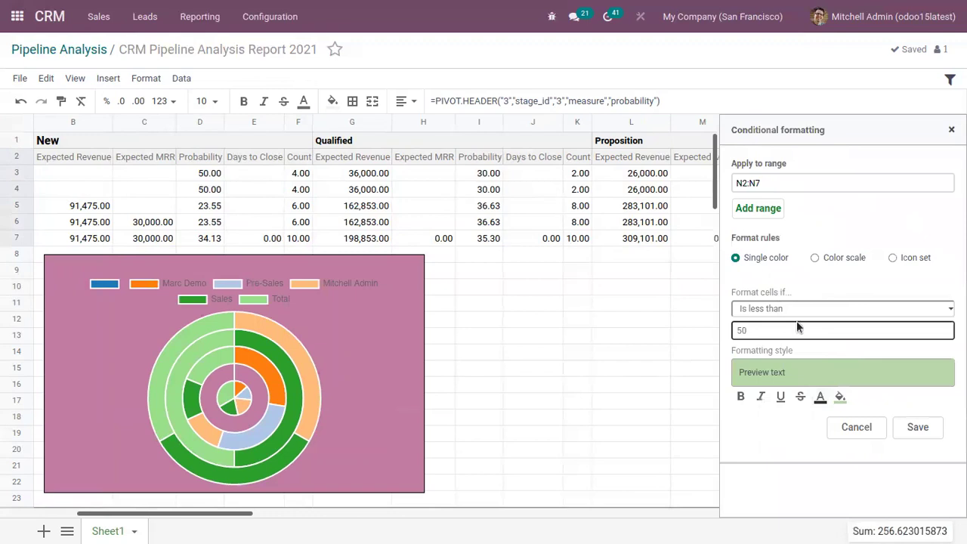
pyautogui.click(840, 396)
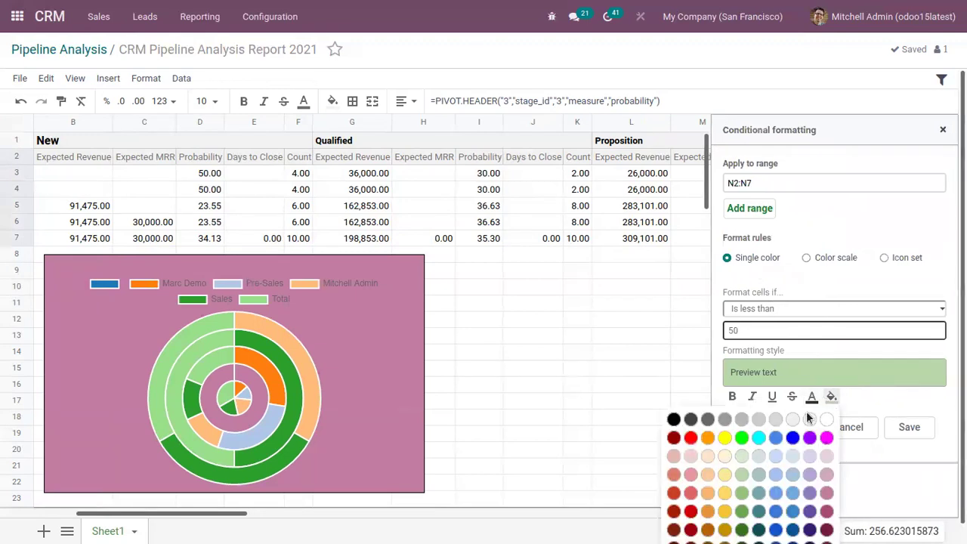
pyautogui.click(826, 493)
pyautogui.click(905, 427)
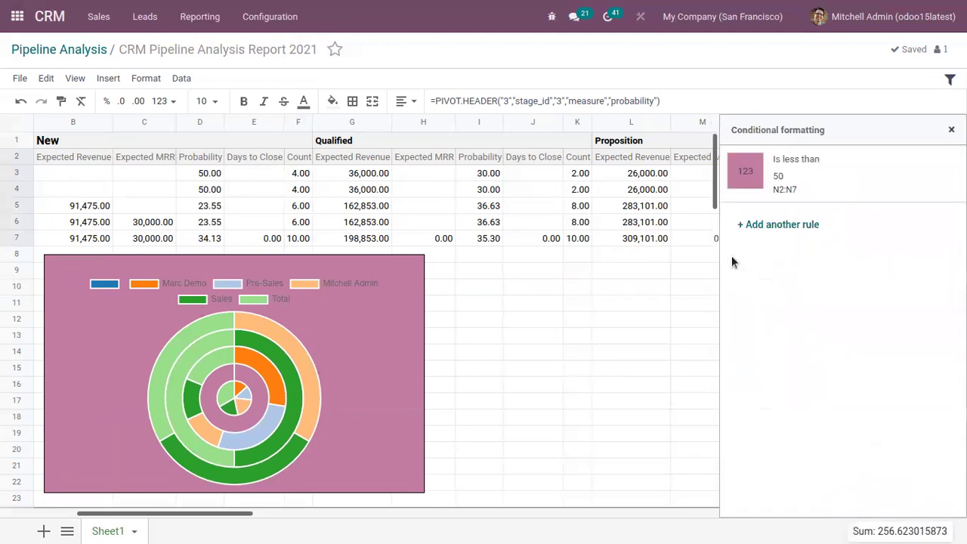
pyautogui.click(951, 130)
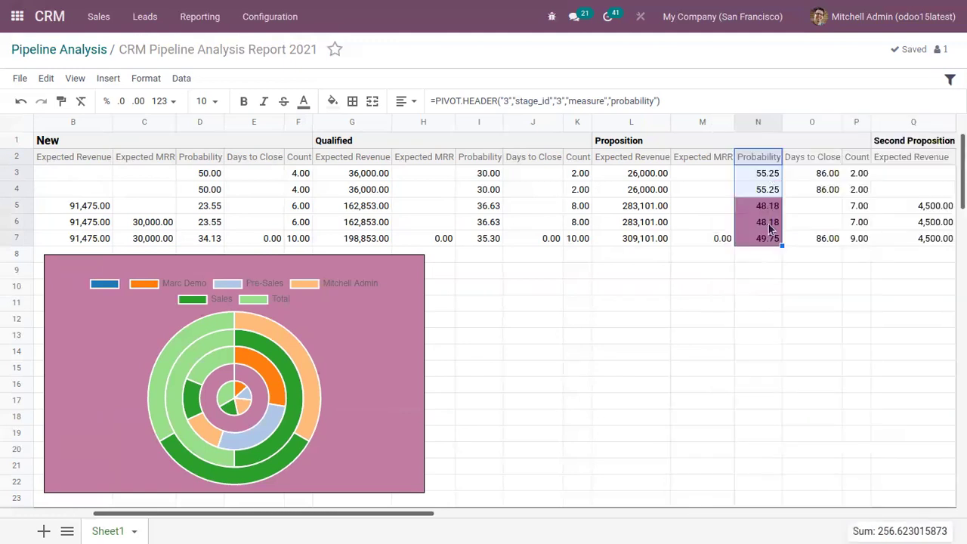
# Step: Reselect N2:N7 and bring up its conditional formatting rules again
pyautogui.moveTo(765, 156); pyautogui.dragTo(780, 242)
pyautogui.rightClick(764, 226)
pyautogui.click(837, 413)
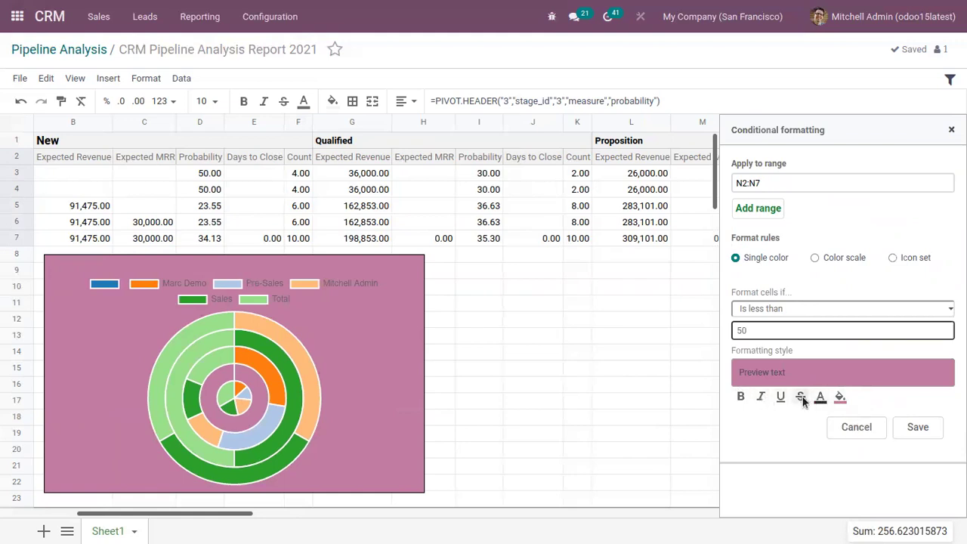
# Step: Switch the rule to an icon set with the first threshold at > 52 as a Number
pyautogui.click(836, 257)
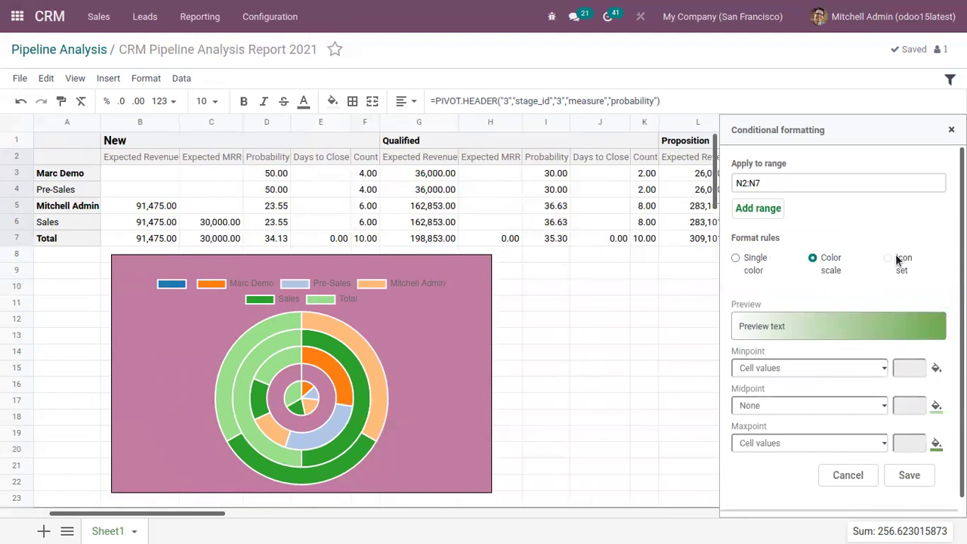
pyautogui.click(888, 258)
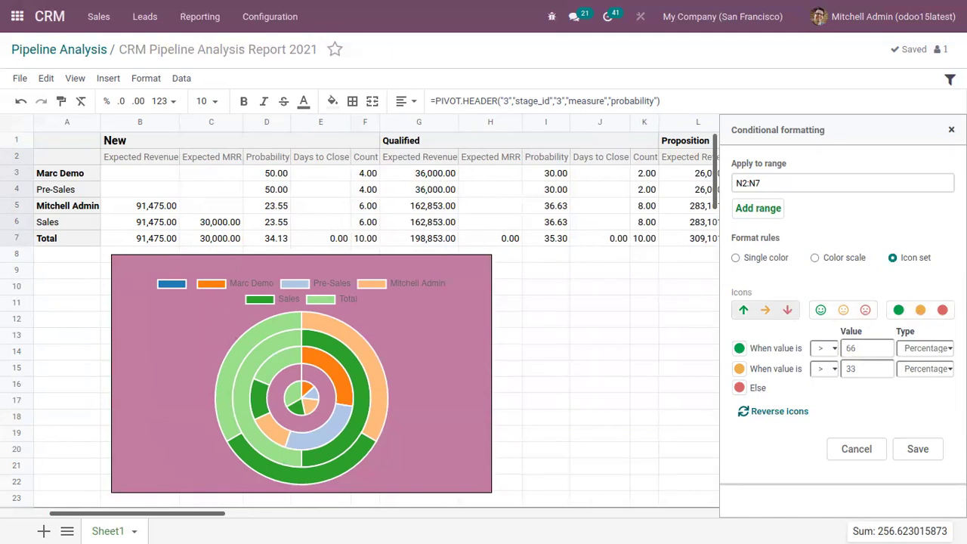
pyautogui.click(822, 352)
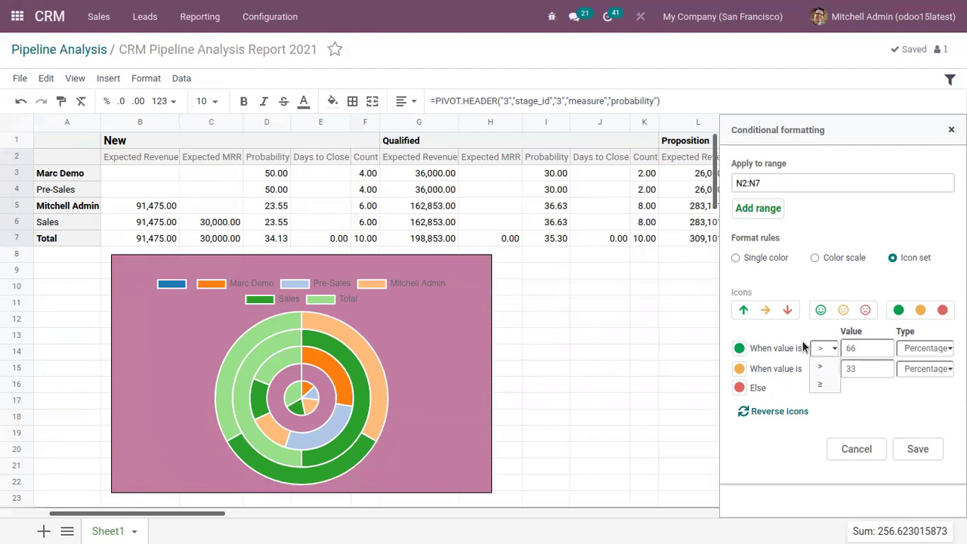
pyautogui.doubleClick(852, 348)
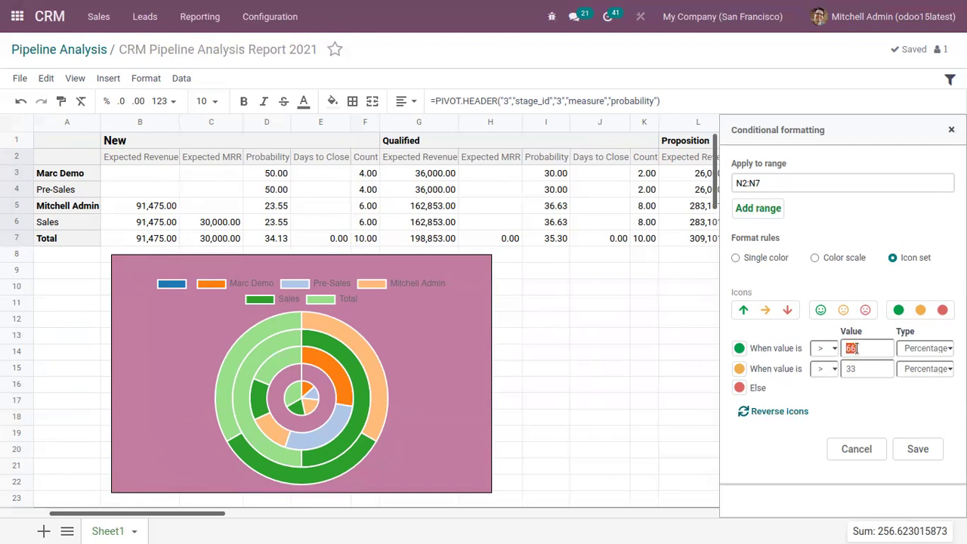
pyautogui.write('52')
pyautogui.click(925, 348)
pyautogui.click(920, 366)
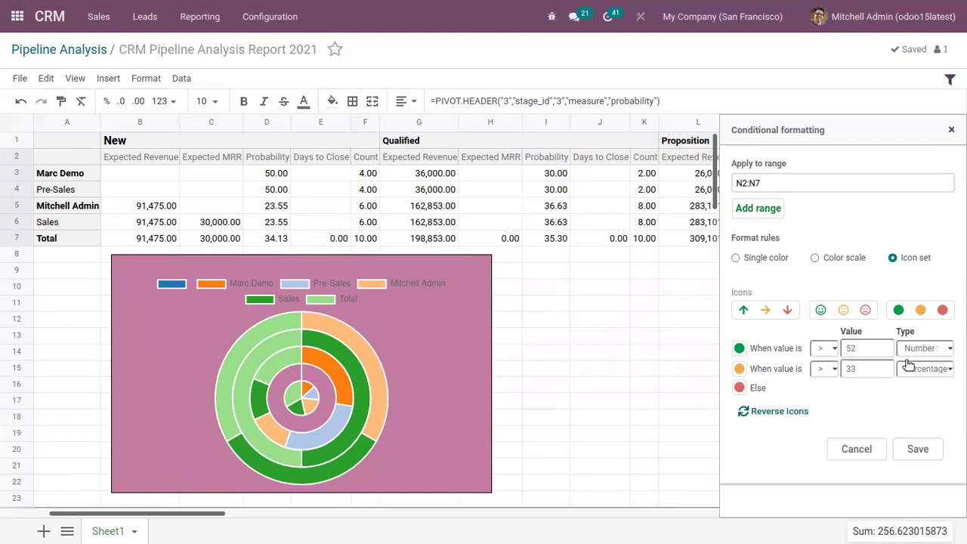
# Step: Set the second threshold to > 48 as a Number and save the traffic-light rule
pyautogui.click(865, 368)
pyautogui.click(906, 370)
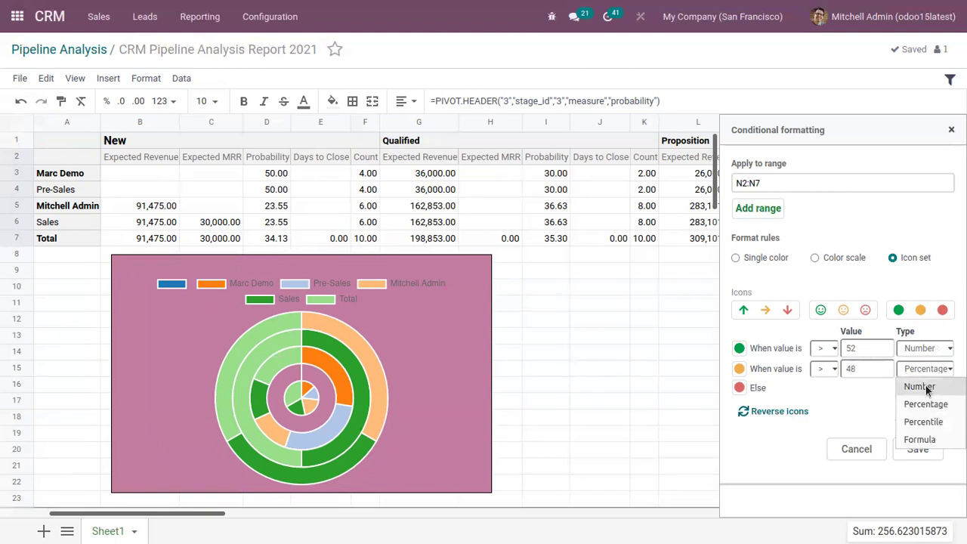
pyautogui.click(925, 384)
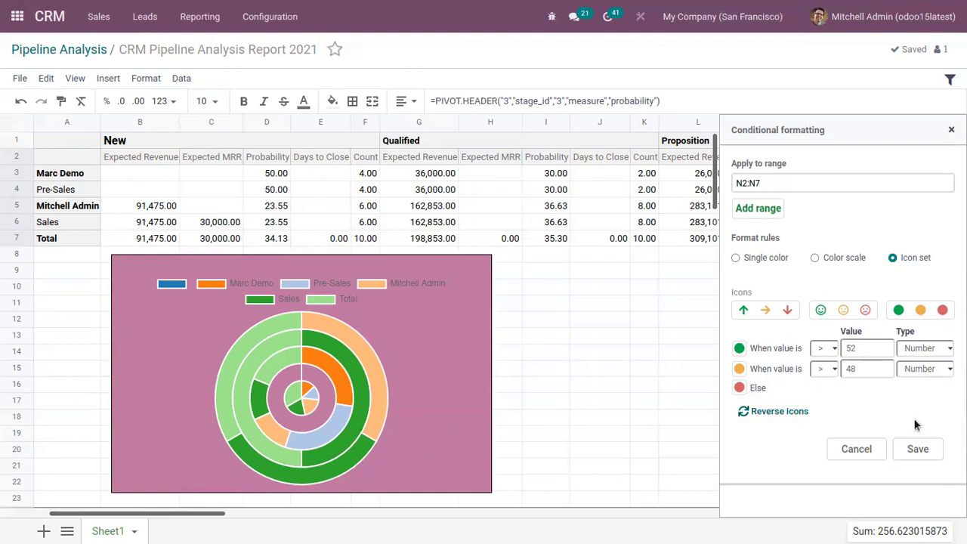
pyautogui.click(917, 449)
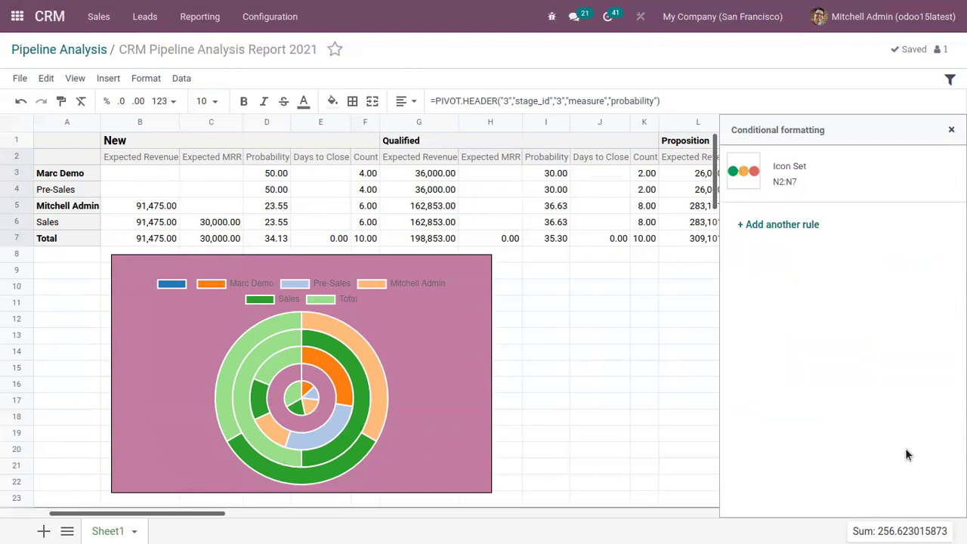
pyautogui.click(951, 129)
# Step: Scroll through the sheet to review the probability icons and the pink pie chart
pyautogui.click(834, 255)
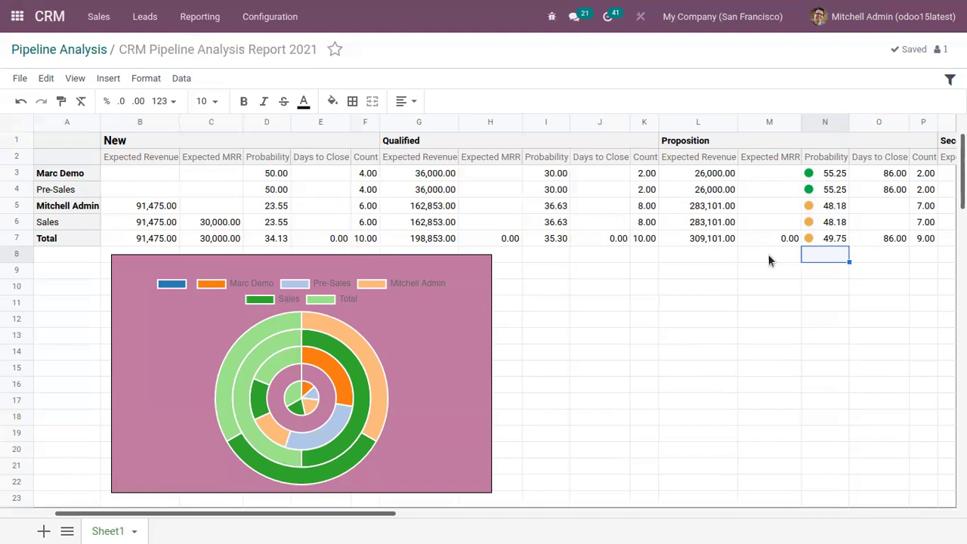
pyautogui.click(769, 287)
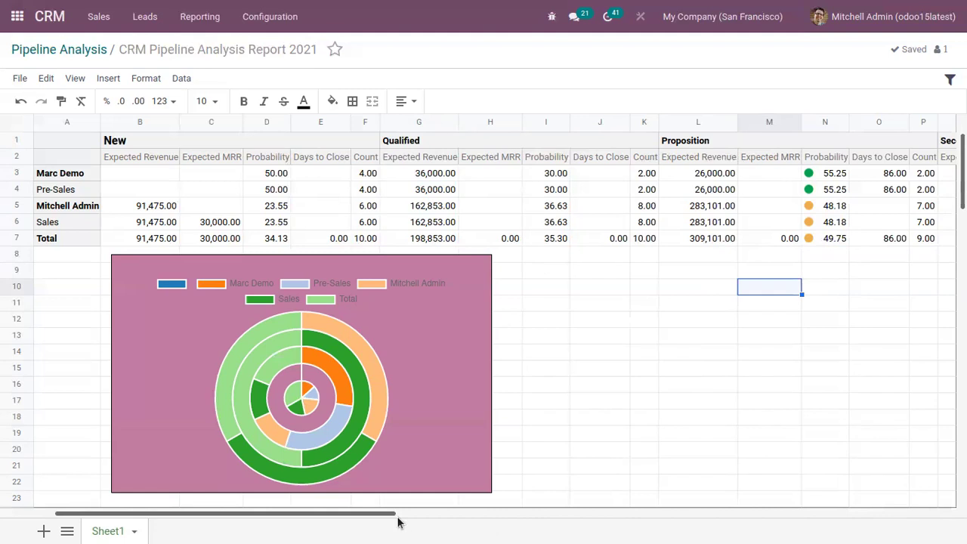
pyautogui.moveTo(383, 514)
pyautogui.mouseDown()
pyautogui.moveTo(518, 524)
pyautogui.moveTo(367, 513)
pyautogui.moveTo(380, 500)
pyautogui.mouseUp()
pyautogui.scroll(-1, 595, 236)
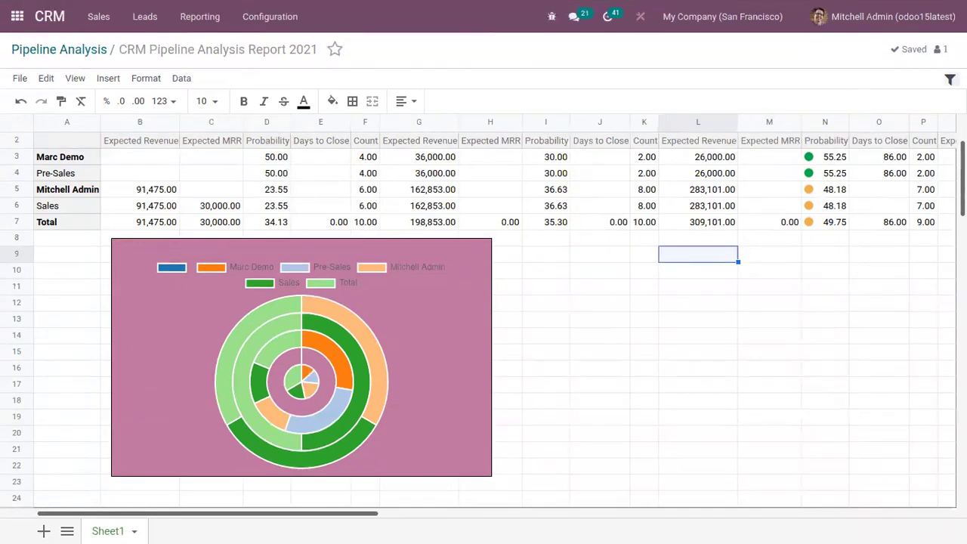
pyautogui.moveTo(386, 320)
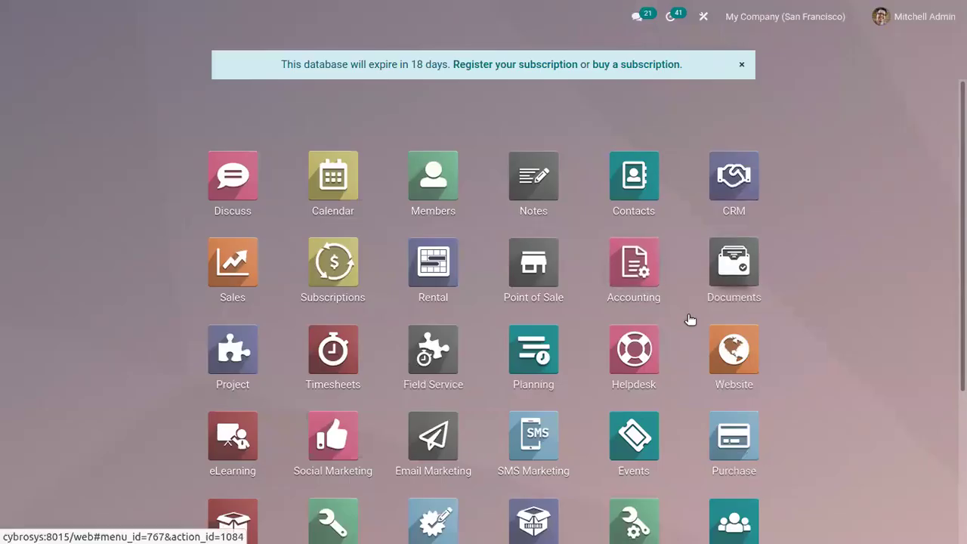
# Step: In Documents, filter to the Spreadsheet workspace and preview CRM Pipeline Analysis Report 2021
pyautogui.write('do')
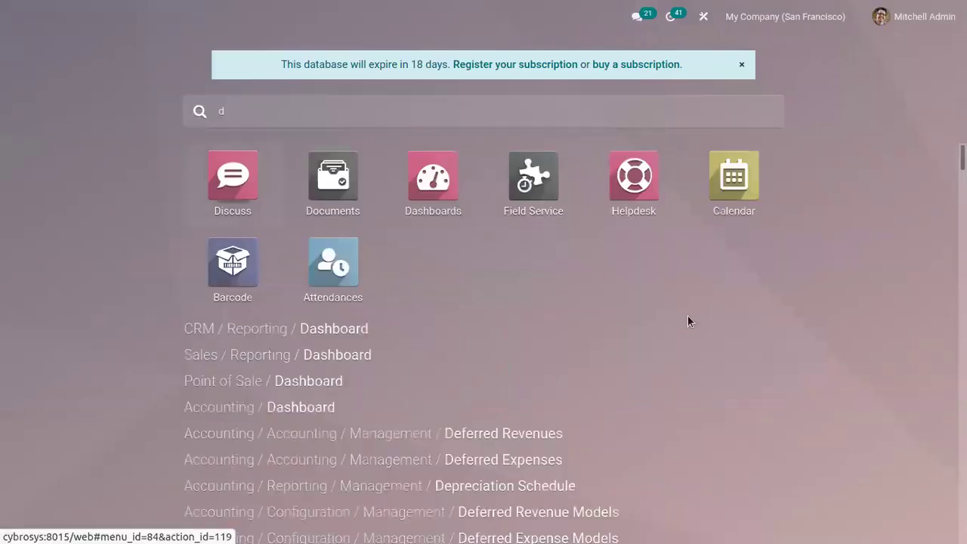
pyautogui.click(225, 169)
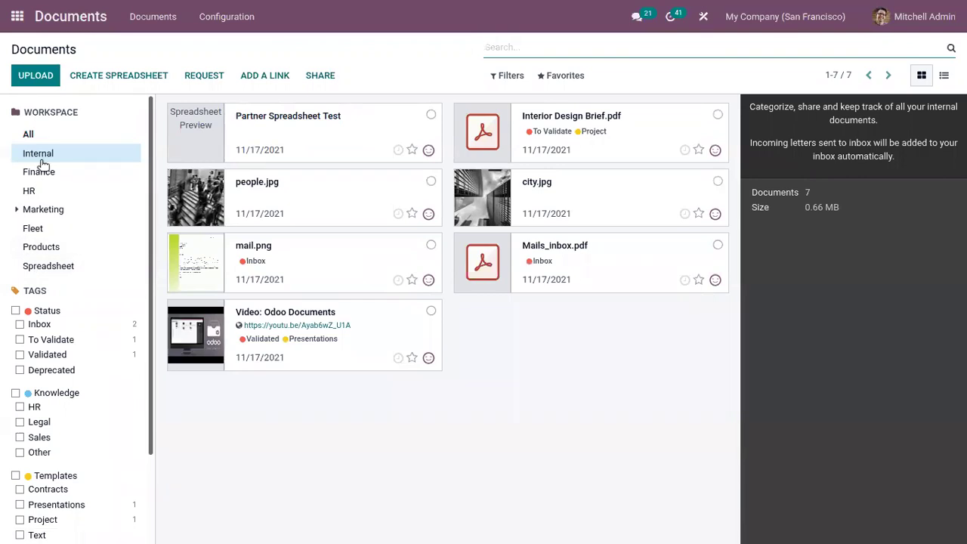
pyautogui.click(65, 268)
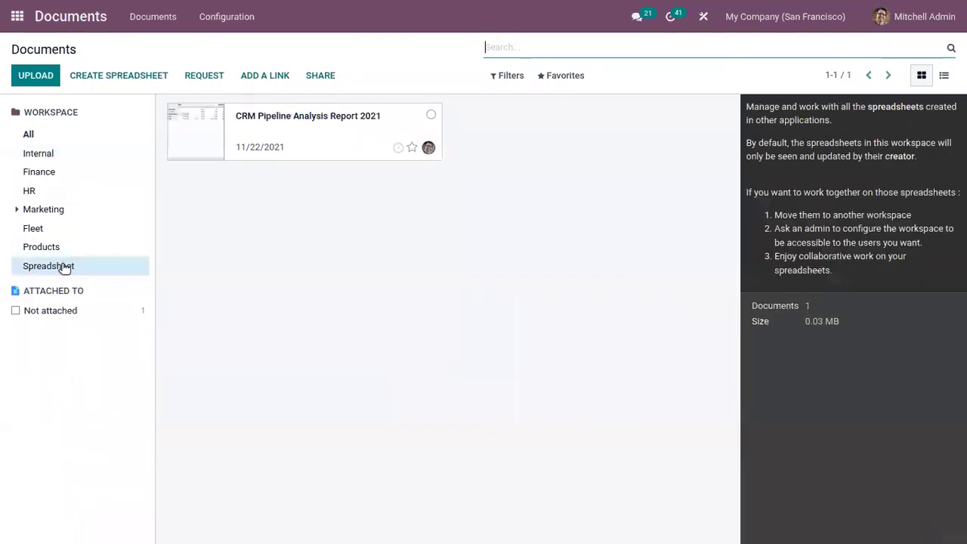
pyautogui.click(325, 131)
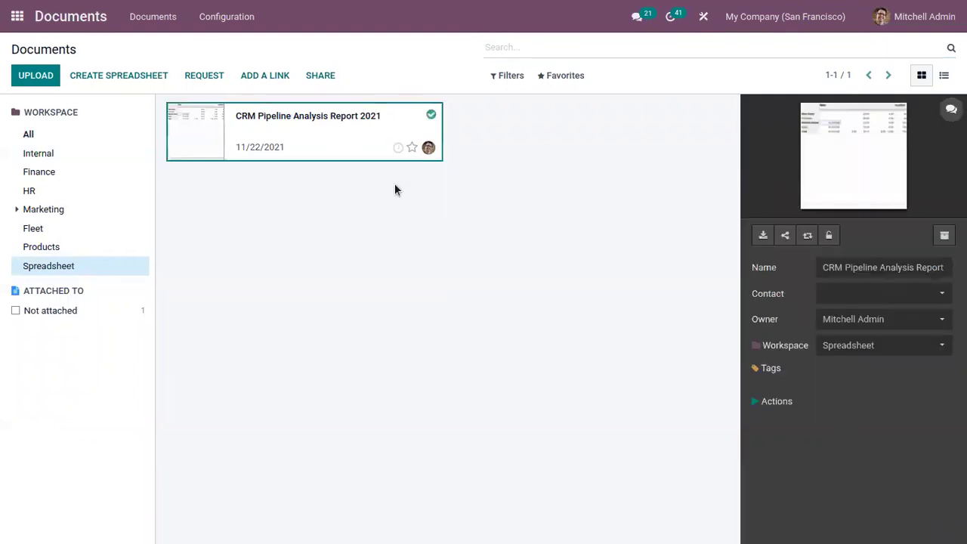
pyautogui.click(837, 155)
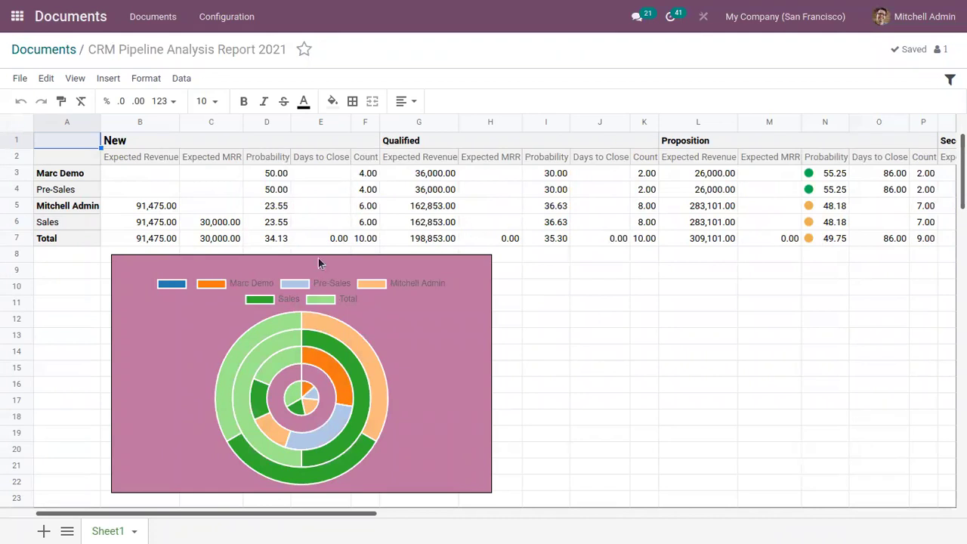
pyautogui.click(43, 49)
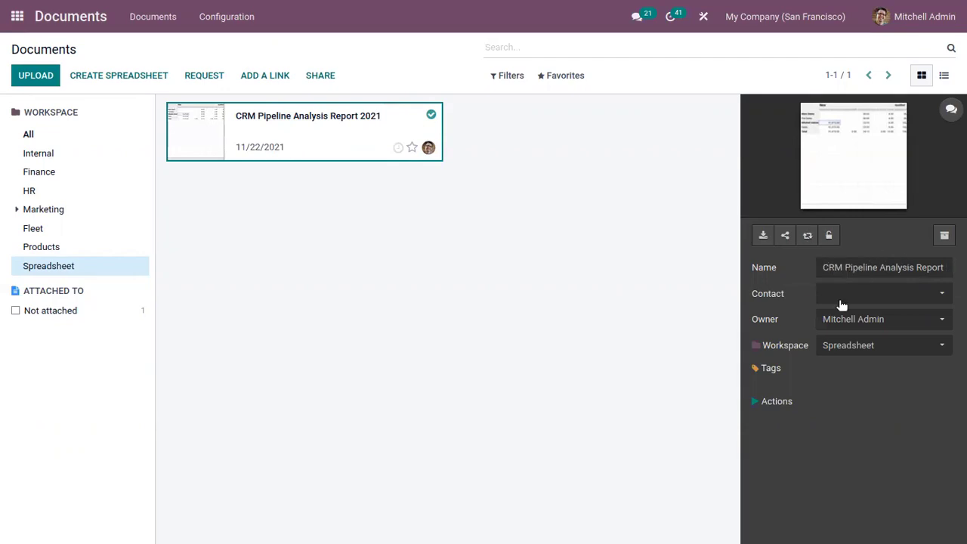
# Step: Show the CRM Reporting > Pipeline analysis as a list of opportunities, ready to insert
pyautogui.click(16, 18)
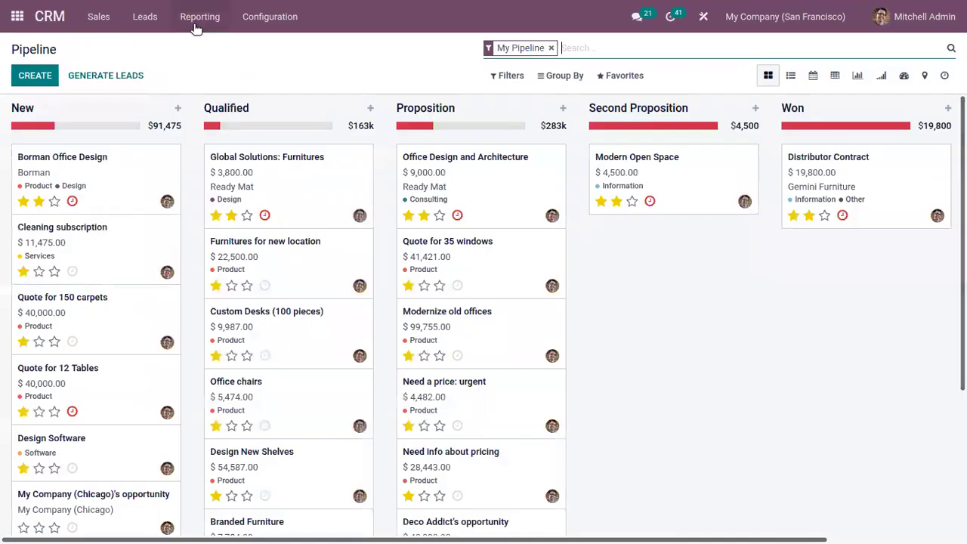
pyautogui.click(198, 23)
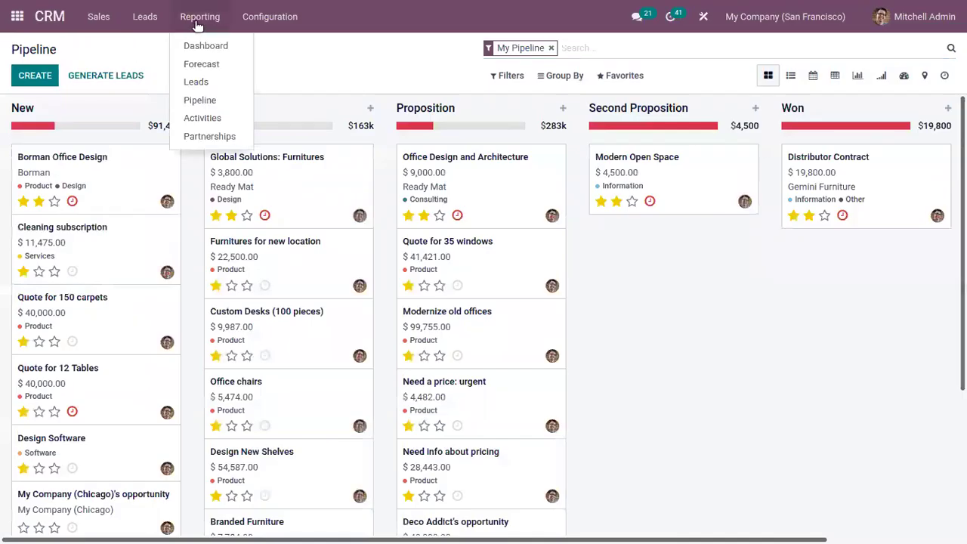
pyautogui.click(200, 100)
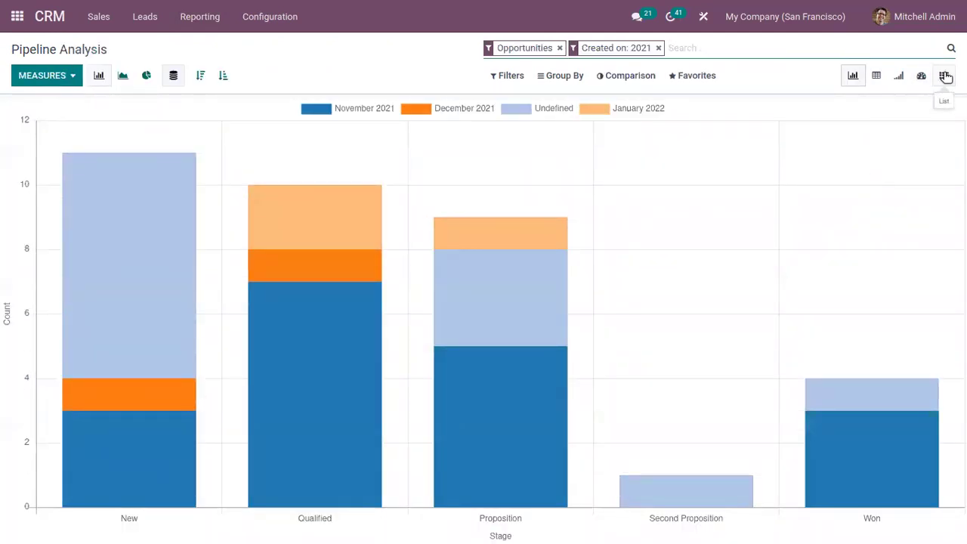
pyautogui.click(944, 75)
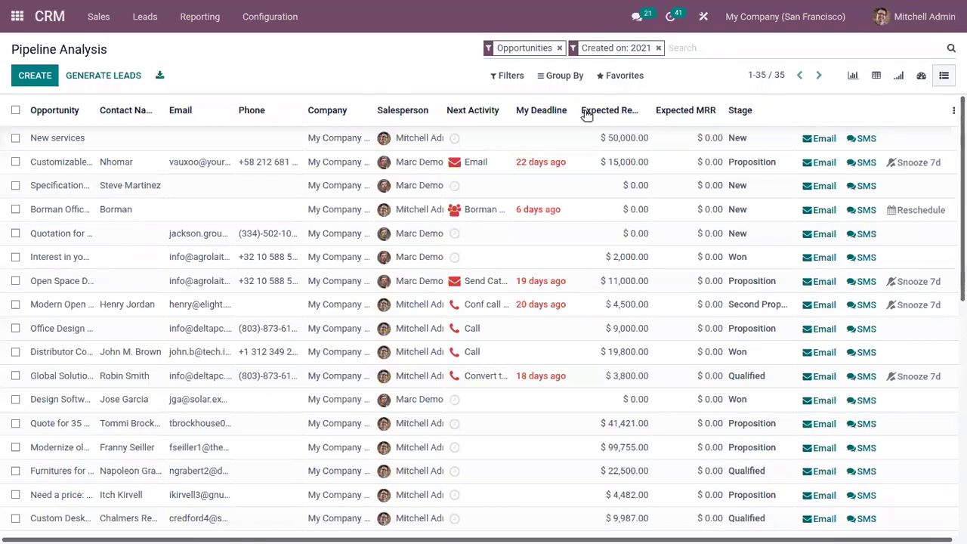
pyautogui.click(624, 77)
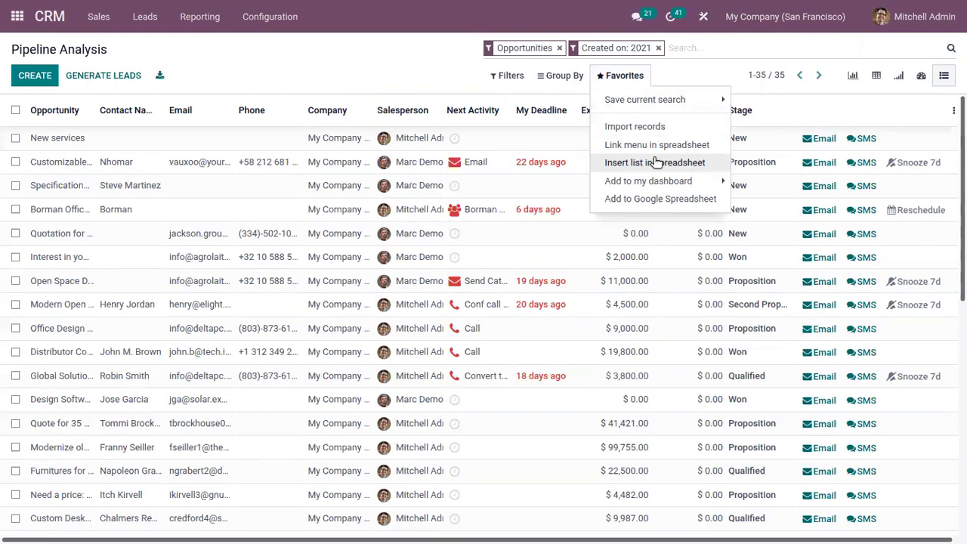
# Step: Insert the first 10 pipeline opportunities into a new spreadsheet
pyautogui.click(656, 162)
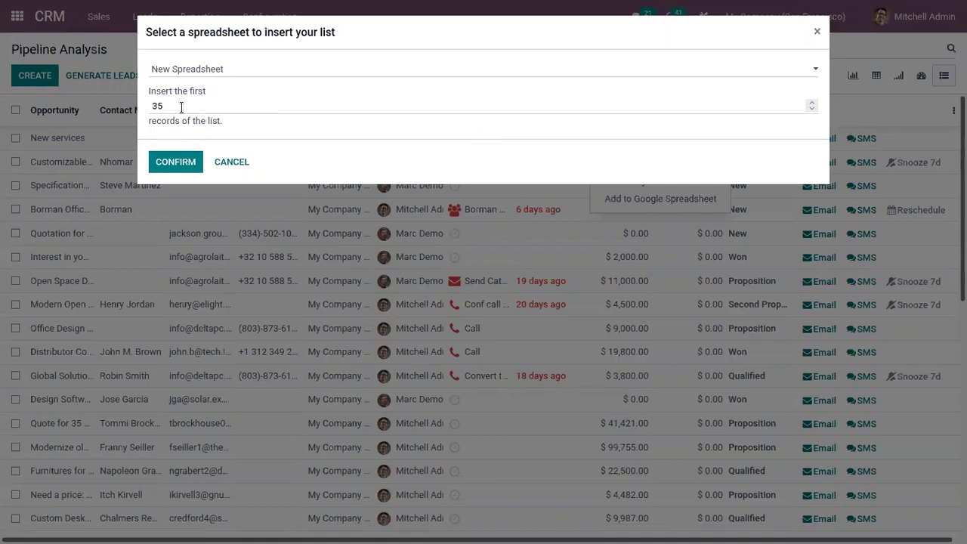
pyautogui.press('BackSpace')
pyautogui.press('BackSpace')
pyautogui.write('10')
pyautogui.click(161, 164)
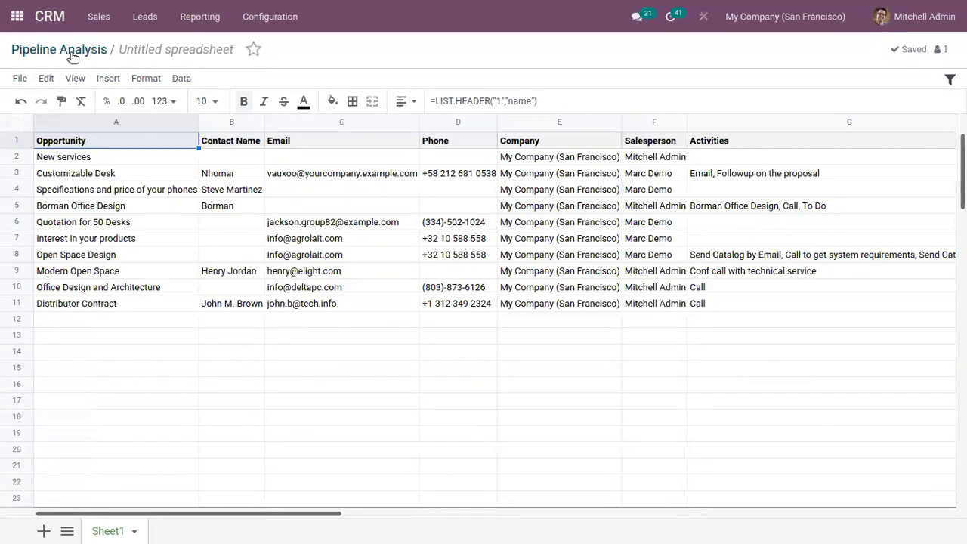
# Step: Select the Untitled spreadsheet's title, then return to the Pipeline Analysis list
pyautogui.moveTo(119, 50); pyautogui.dragTo(146, 50)
pyautogui.doubleClick(188, 50)
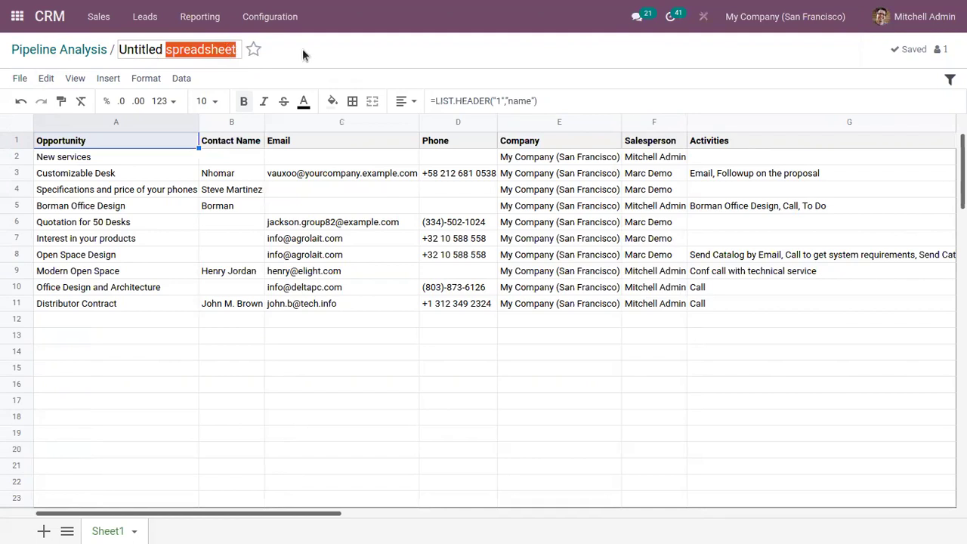
pyautogui.click(40, 49)
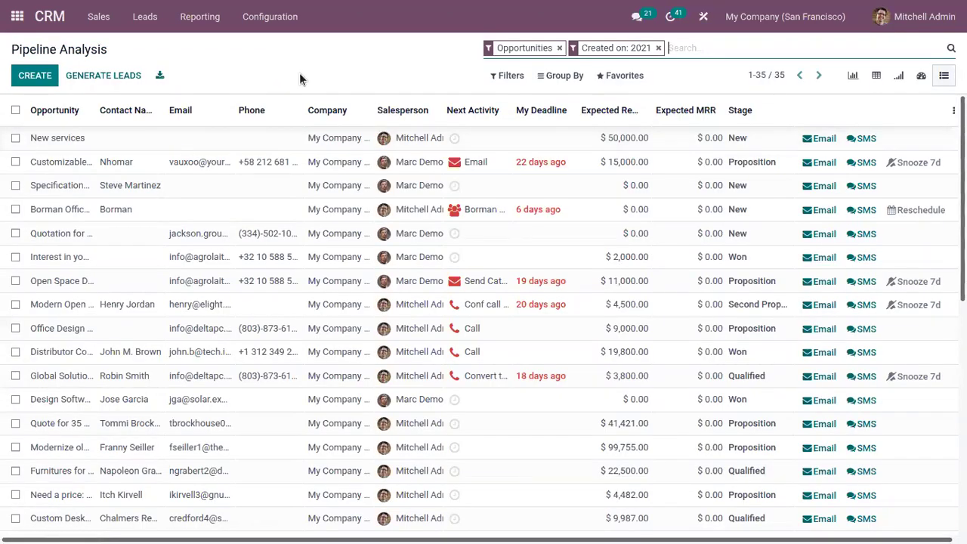